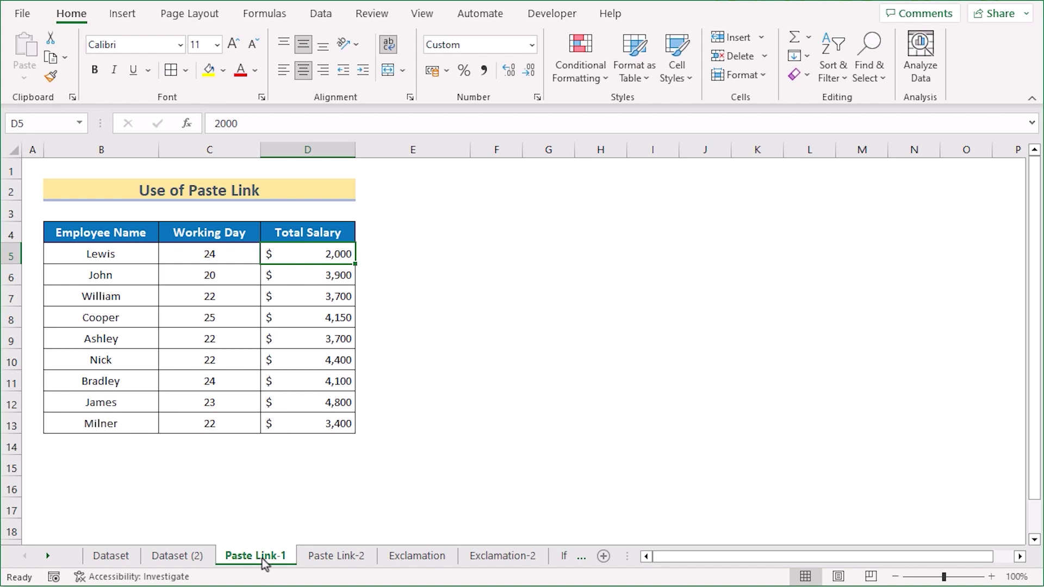
Review the employee salary table on the Paste Link-1 sheet and the table with the empty column on Paste Link-2.
{"action": "left_click", "coordinate": [131, 234]}
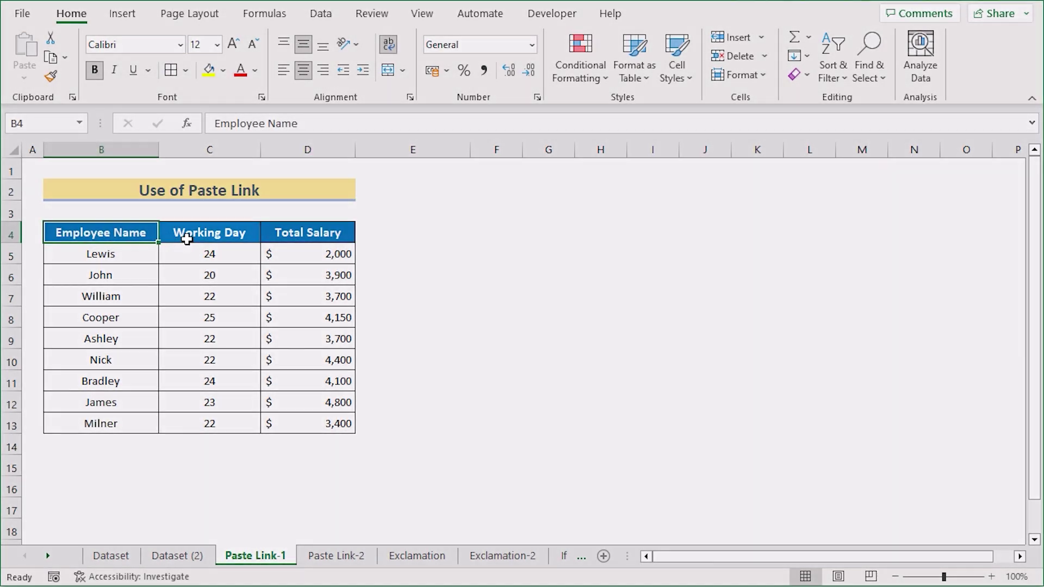
{"action": "left_click", "coordinate": [181, 236]}
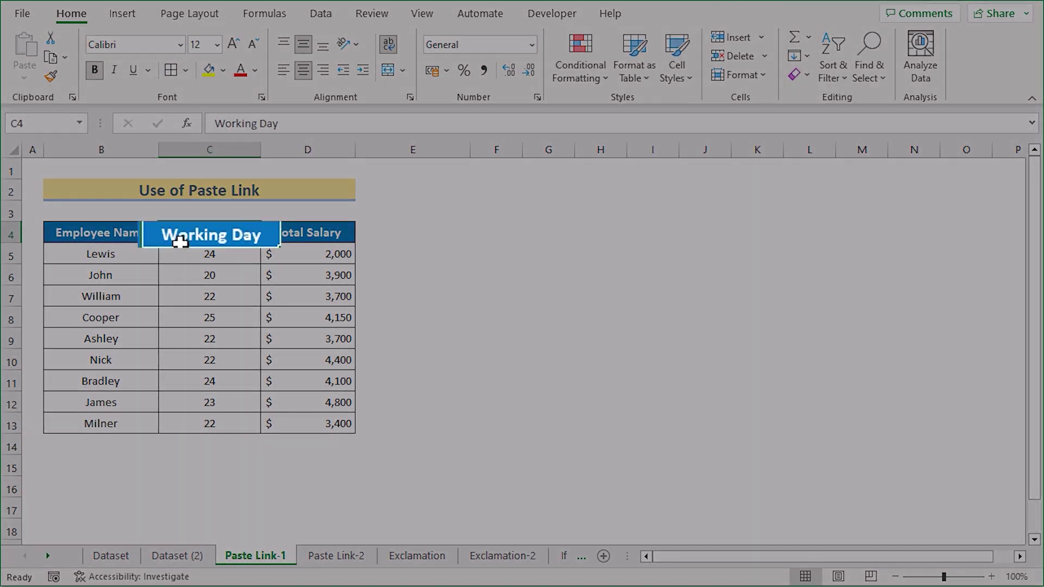
{"action": "left_click", "coordinate": [274, 242]}
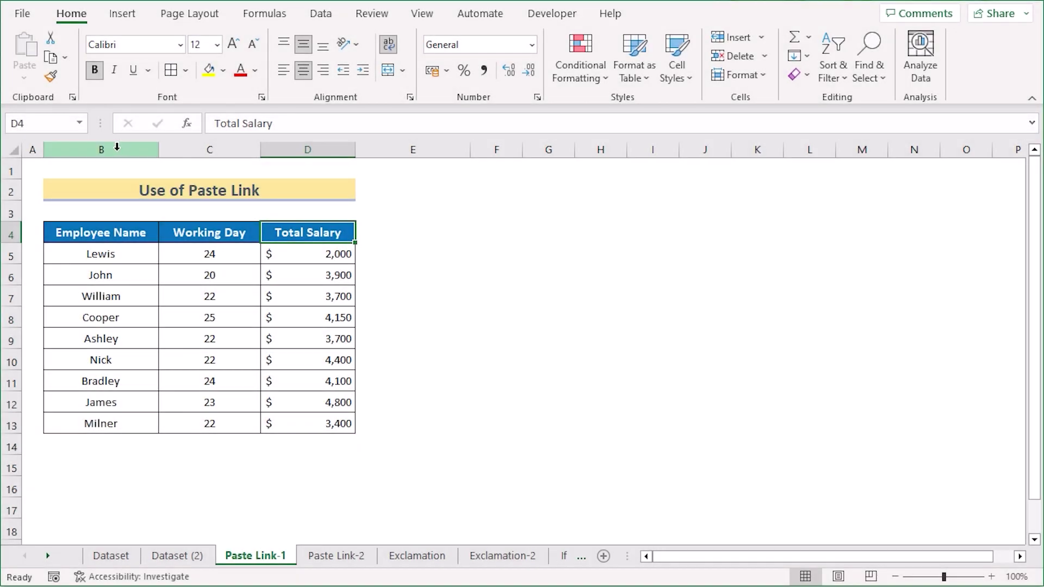
{"action": "left_click", "coordinate": [101, 149]}
{"action": "left_click", "coordinate": [209, 149]}
{"action": "left_click", "coordinate": [307, 150]}
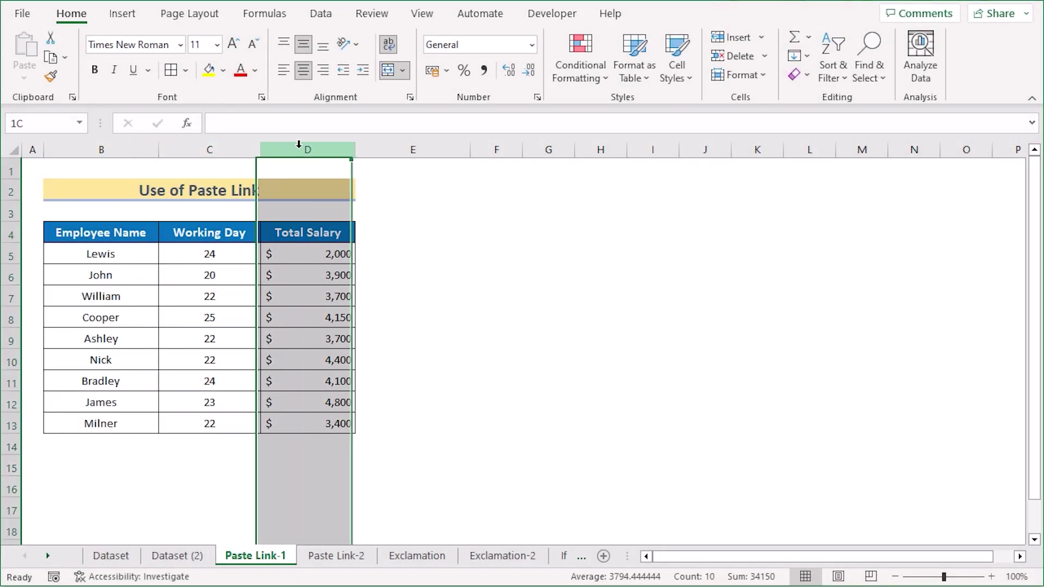
{"action": "left_click", "coordinate": [321, 560]}
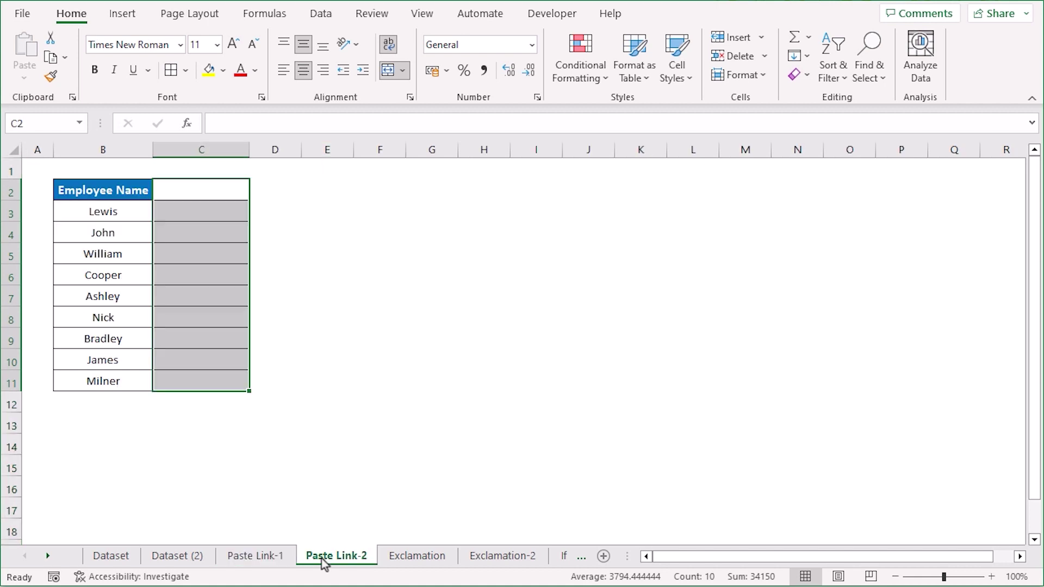
{"action": "left_click", "coordinate": [110, 196]}
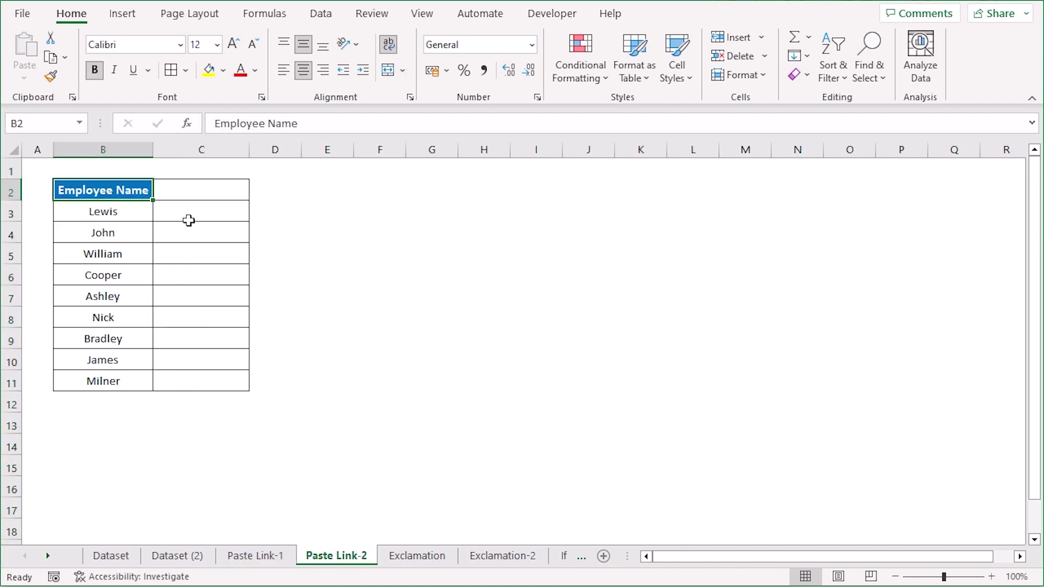
{"action": "left_click", "coordinate": [196, 185]}
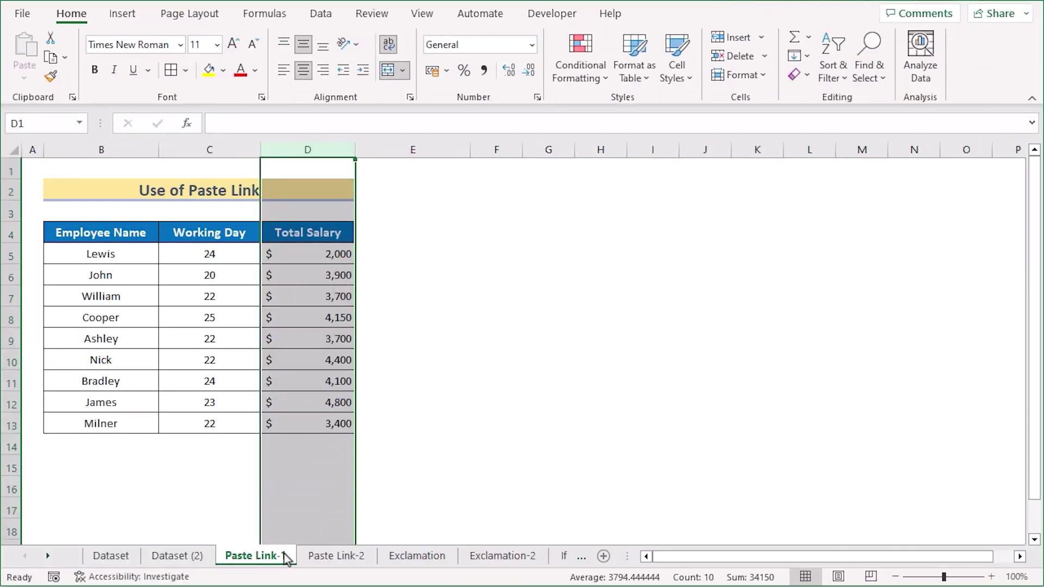
Copy the Total Salary column D4:D13 from Paste Link-1 and paste it as links starting at C2 on Paste Link-2.
{"action": "left_click", "coordinate": [391, 317]}
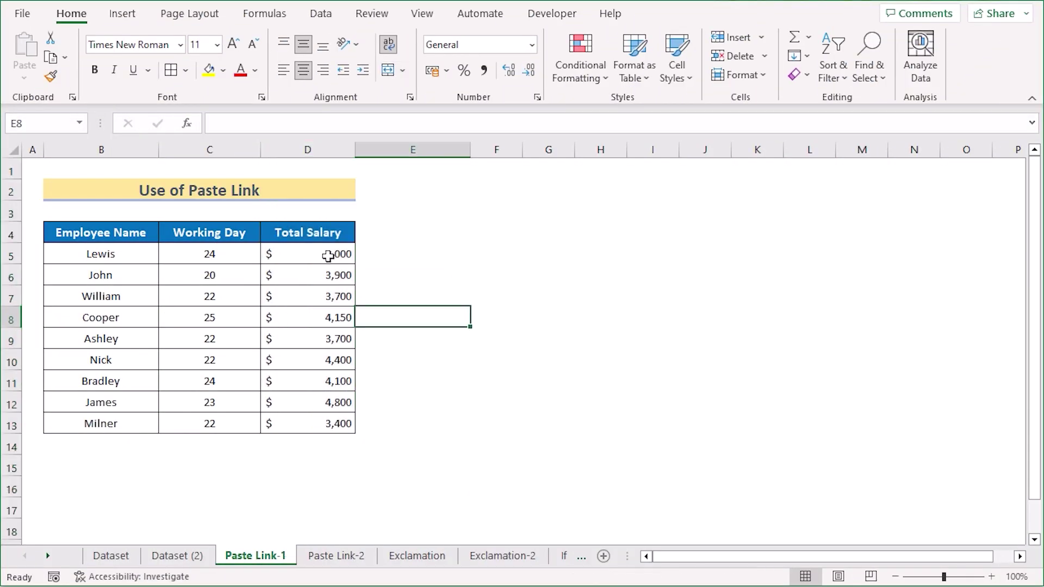
{"action": "left_click", "coordinate": [309, 237]}
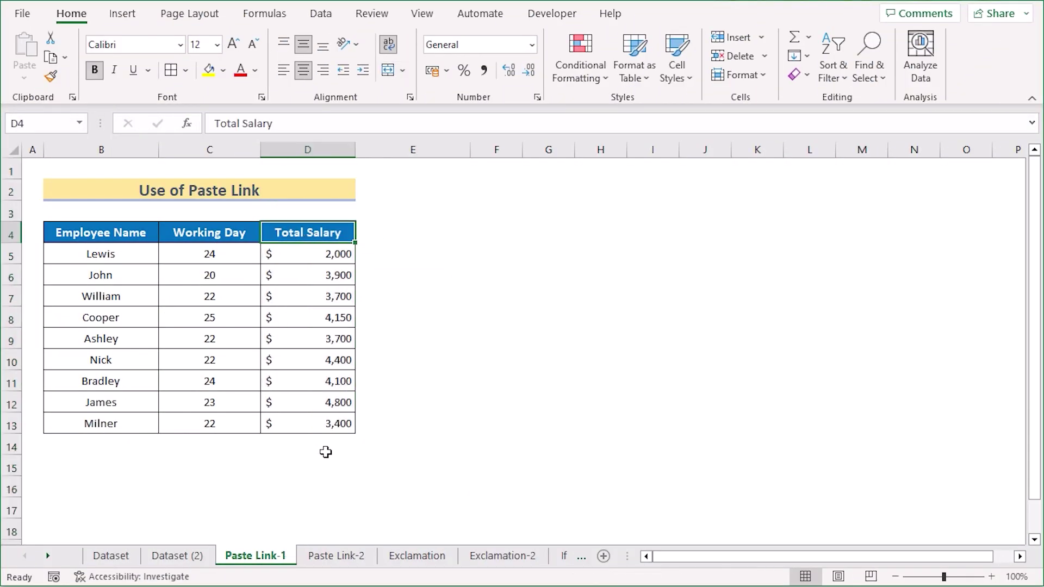
{"action": "left_click", "coordinate": [321, 422], "text": "shift"}
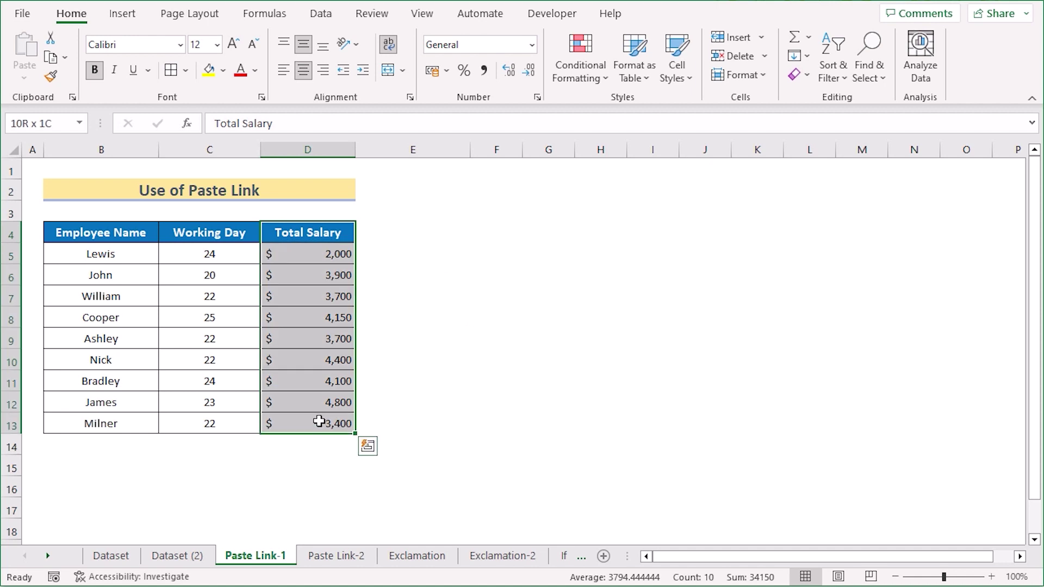
{"action": "key", "text": "ctrl+c"}
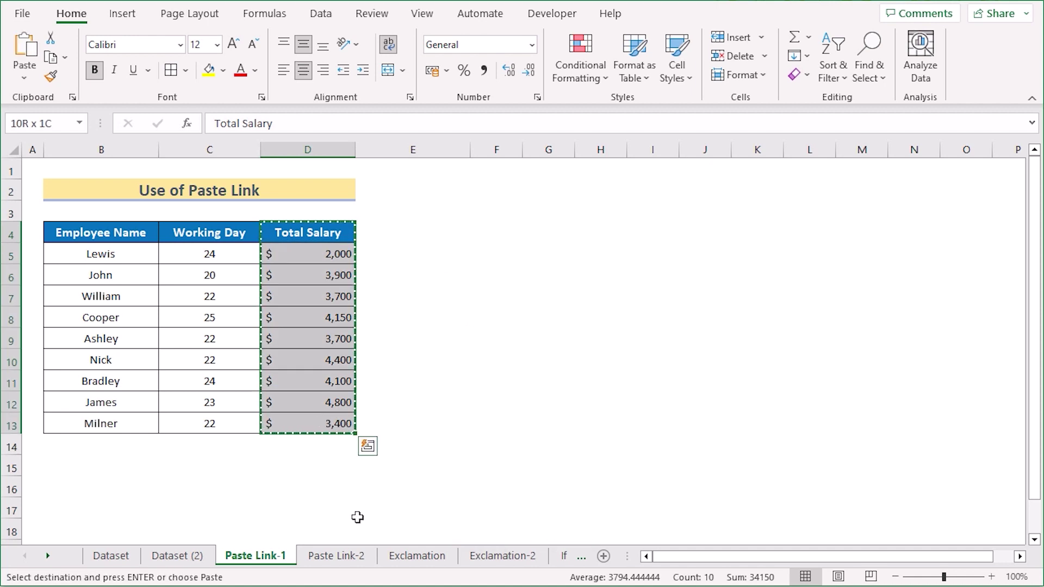
{"action": "left_click", "coordinate": [324, 560]}
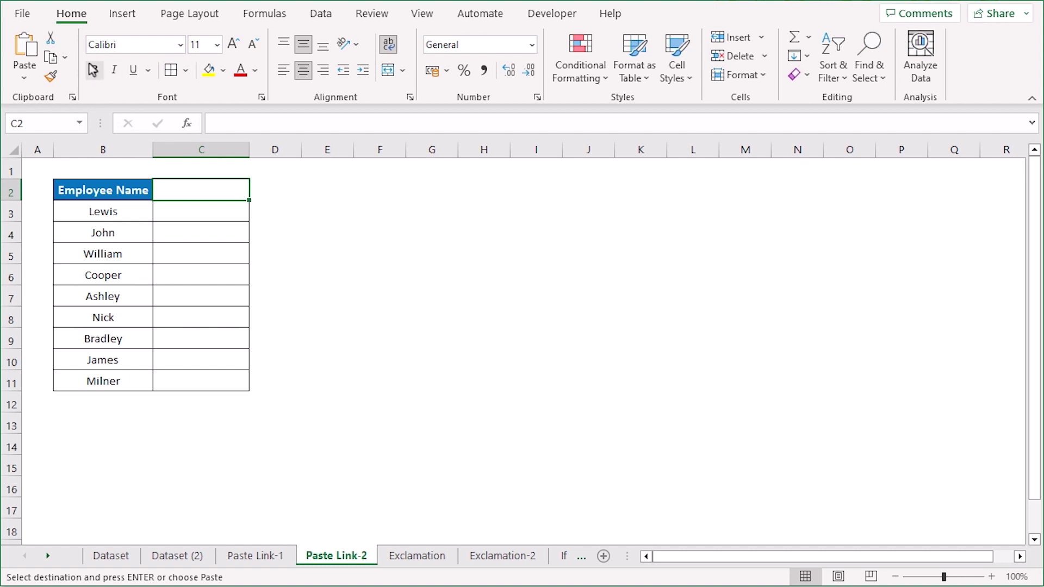
{"action": "left_click", "coordinate": [26, 81]}
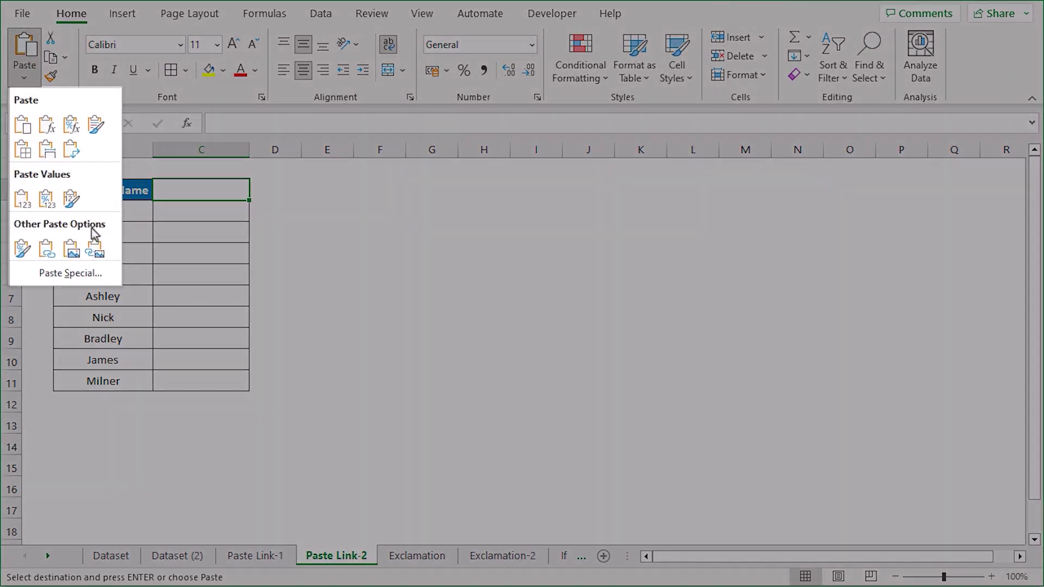
{"action": "left_click", "coordinate": [46, 249]}
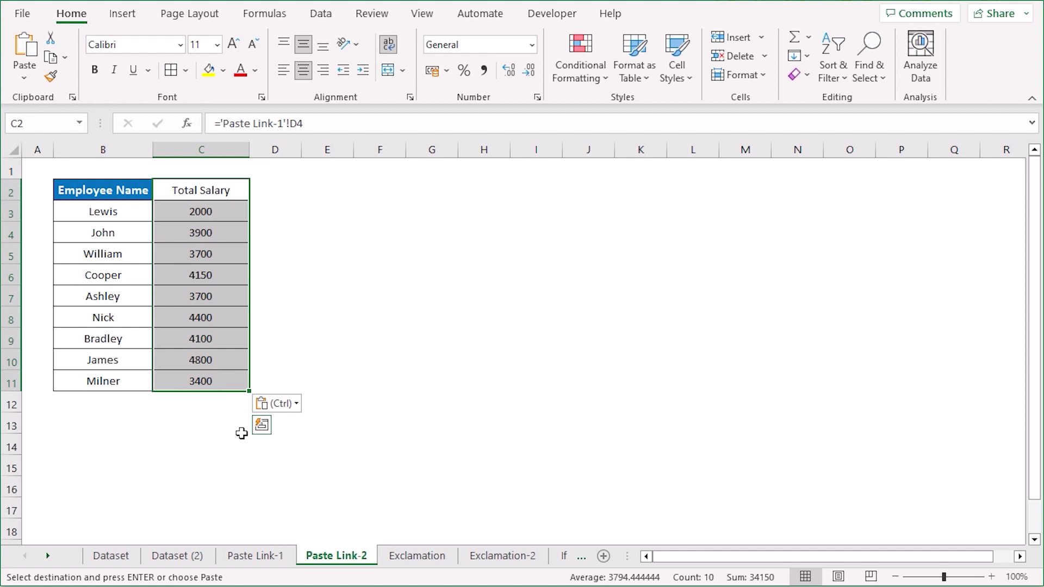
Set the first Total Salary value in D5 on Paste Link-1 to 3,000 and check the linked column on Paste Link-2.
{"action": "left_click", "coordinate": [251, 556]}
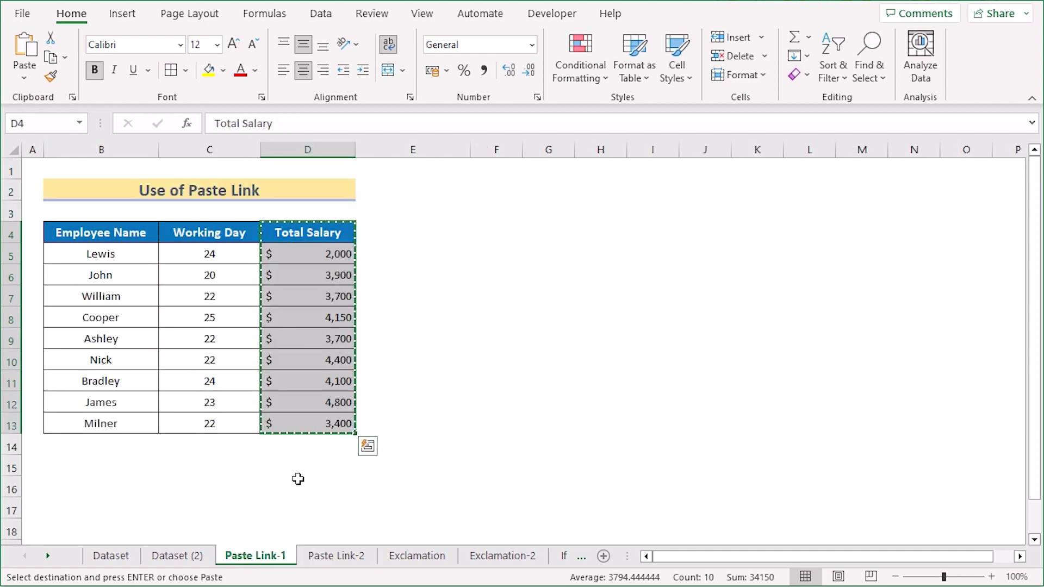
{"action": "left_click", "coordinate": [323, 256]}
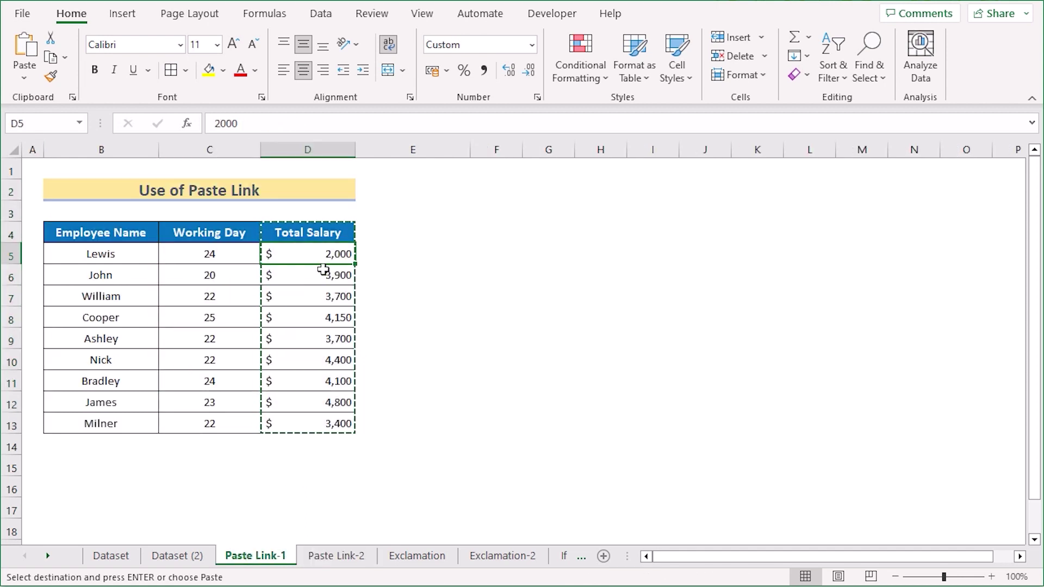
{"action": "type", "text": "3,0"}
{"action": "type", "text": "000"}
{"action": "key", "text": "Return"}
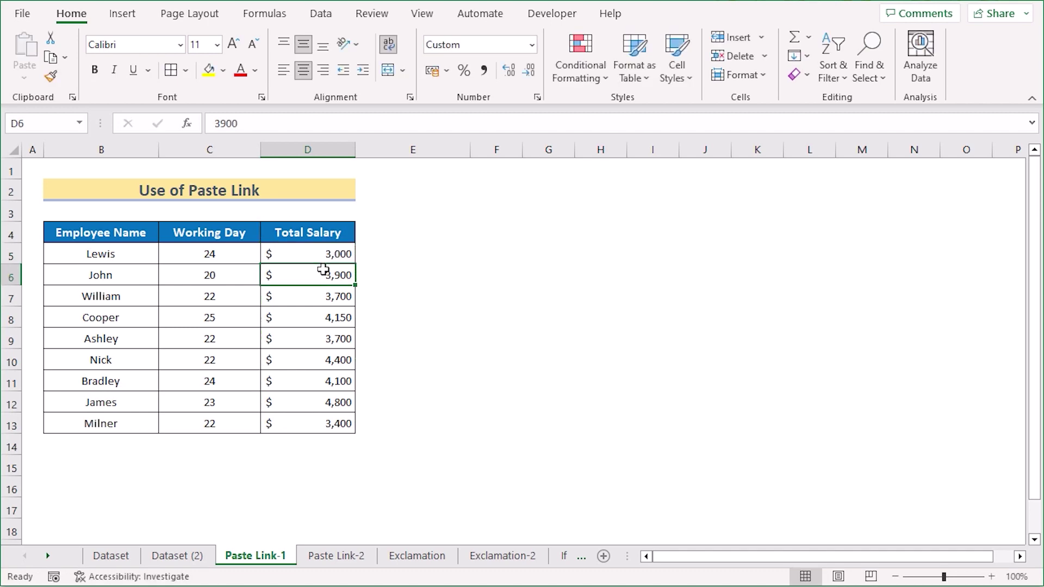
{"action": "left_click", "coordinate": [350, 556]}
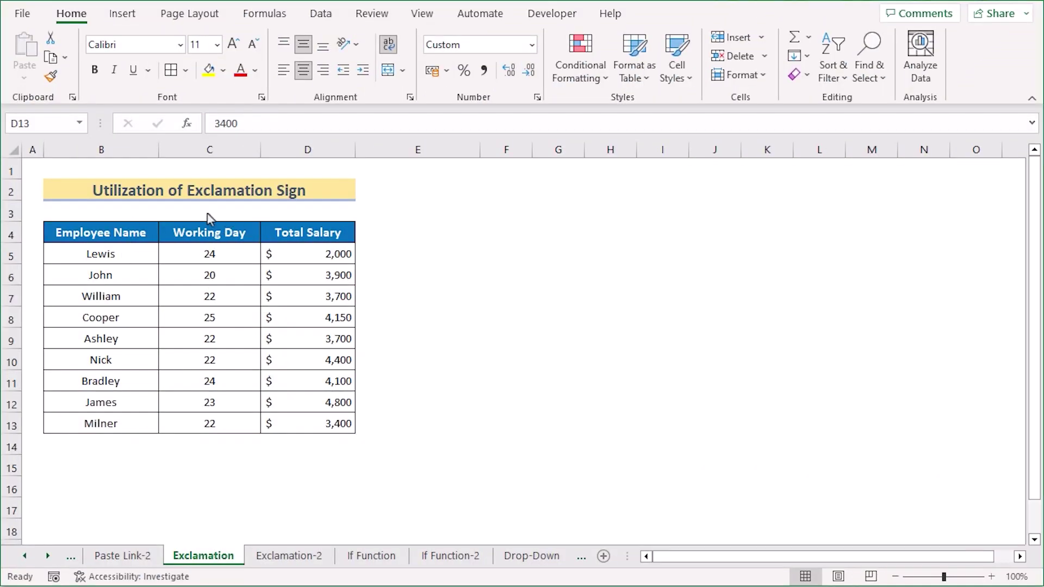
Link C3 on the Exclamation-2 sheet to the first Total Salary cell of the Exclamation sheet with the formula =Exclamation!D5.
{"action": "left_click", "coordinate": [86, 233]}
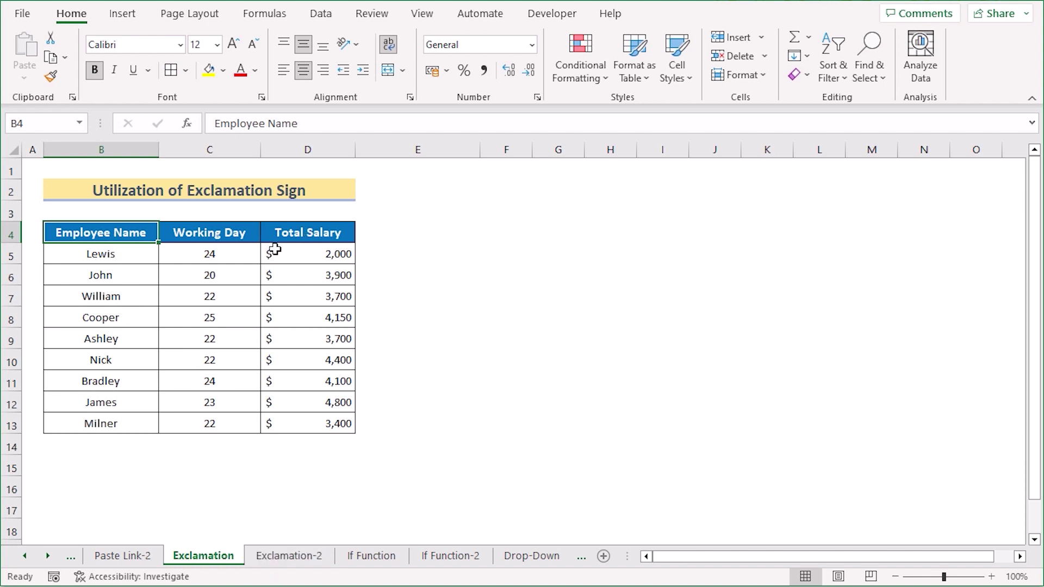
{"action": "left_click", "coordinate": [288, 557]}
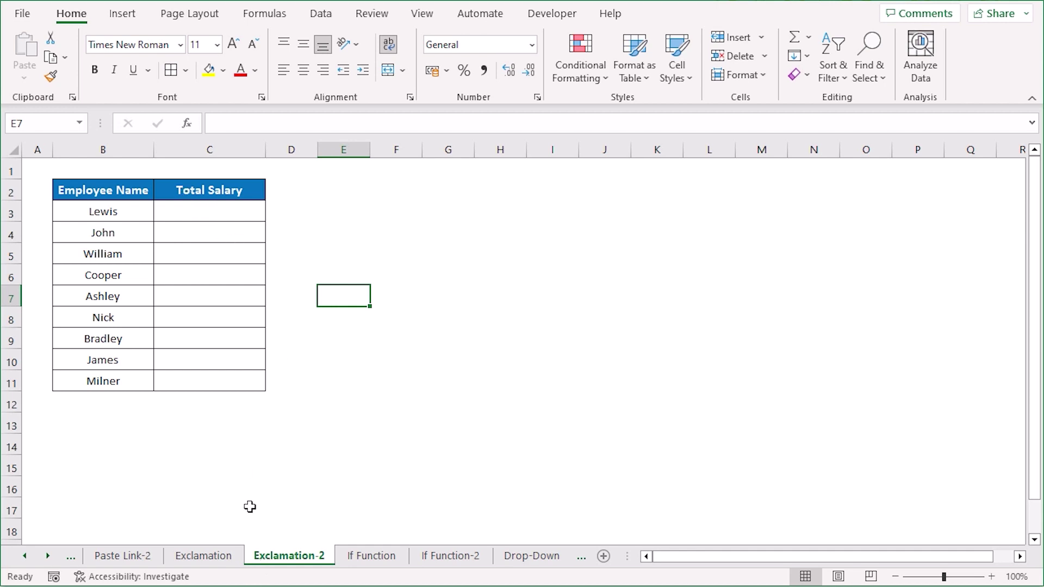
{"action": "left_click", "coordinate": [216, 557]}
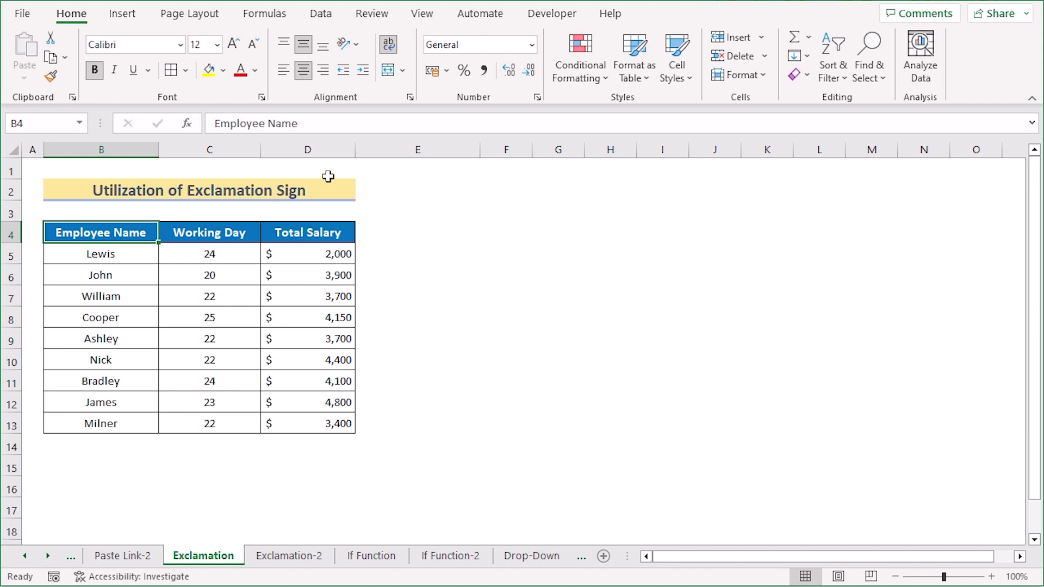
{"action": "left_click", "coordinate": [317, 256]}
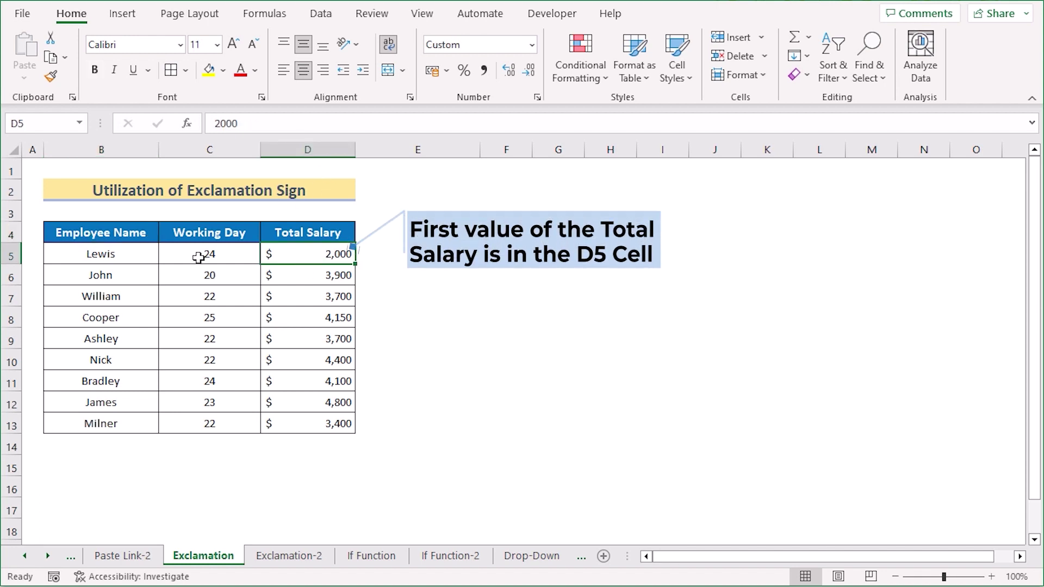
{"action": "left_click", "coordinate": [285, 555]}
{"action": "left_click", "coordinate": [186, 208]}
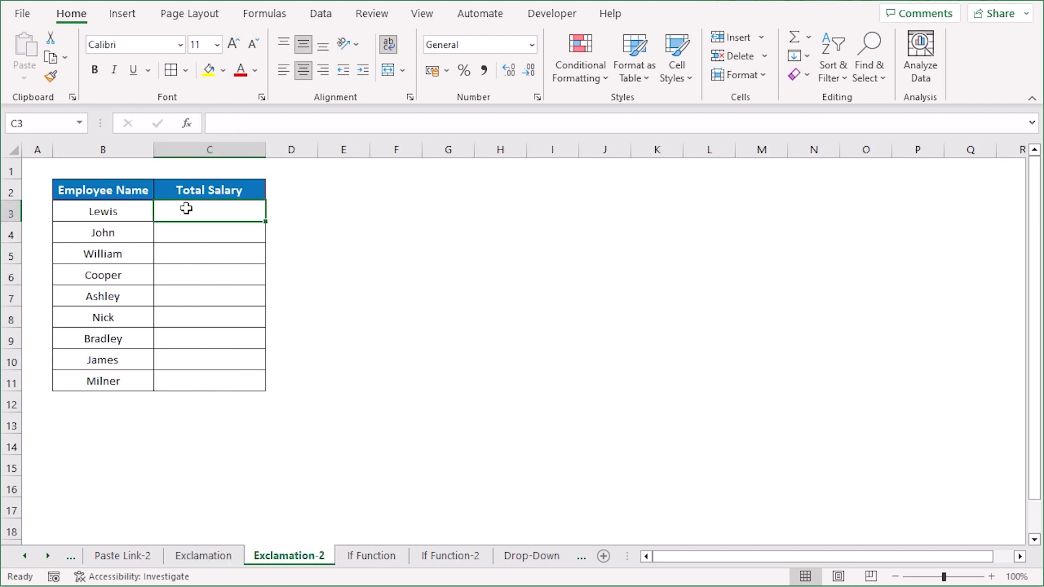
{"action": "type", "text": "="}
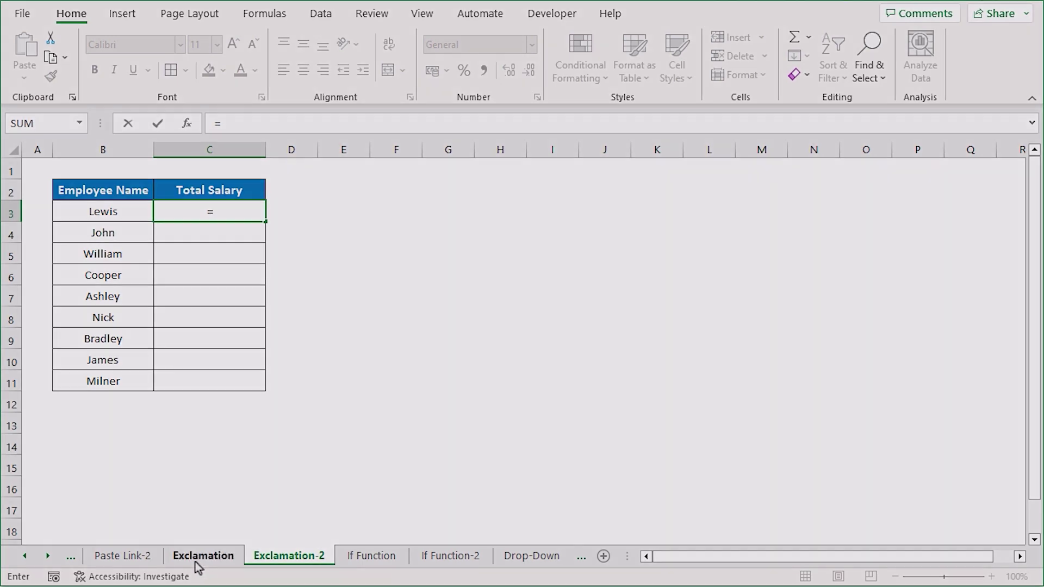
{"action": "type", "text": "E"}
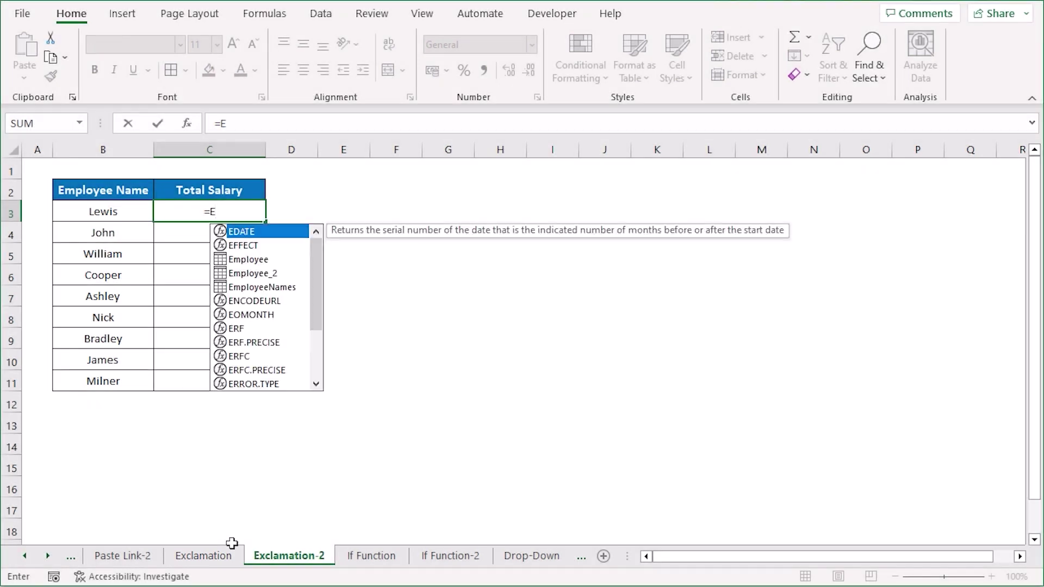
{"action": "type", "text": "xcla"}
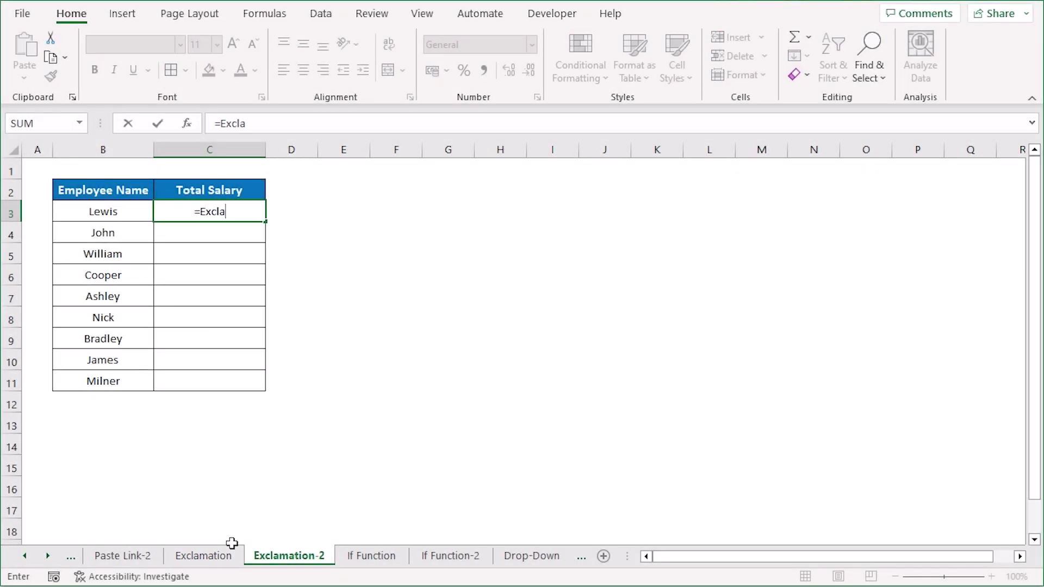
{"action": "type", "text": "mation"}
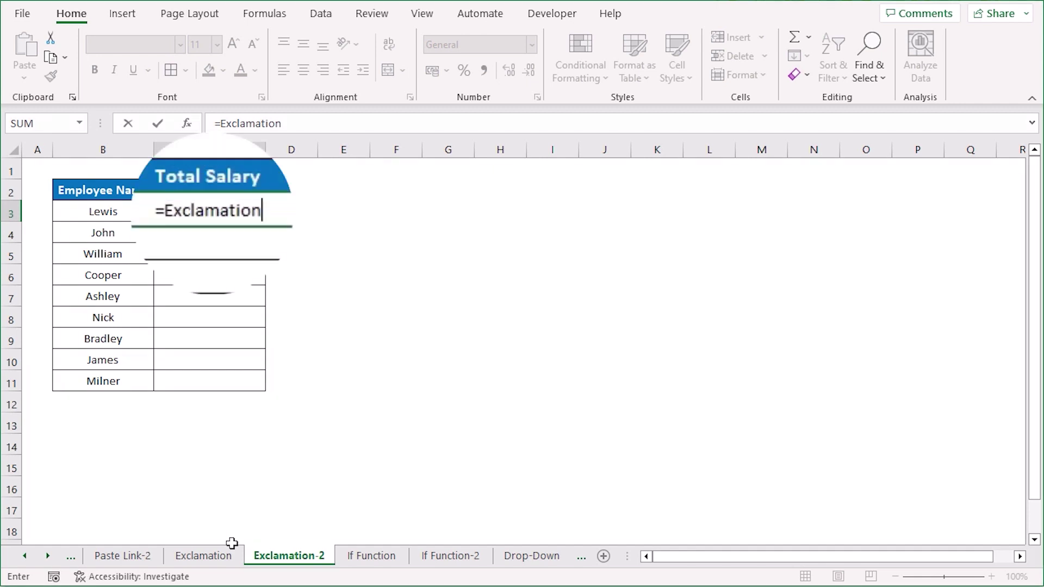
{"action": "type", "text": "!"}
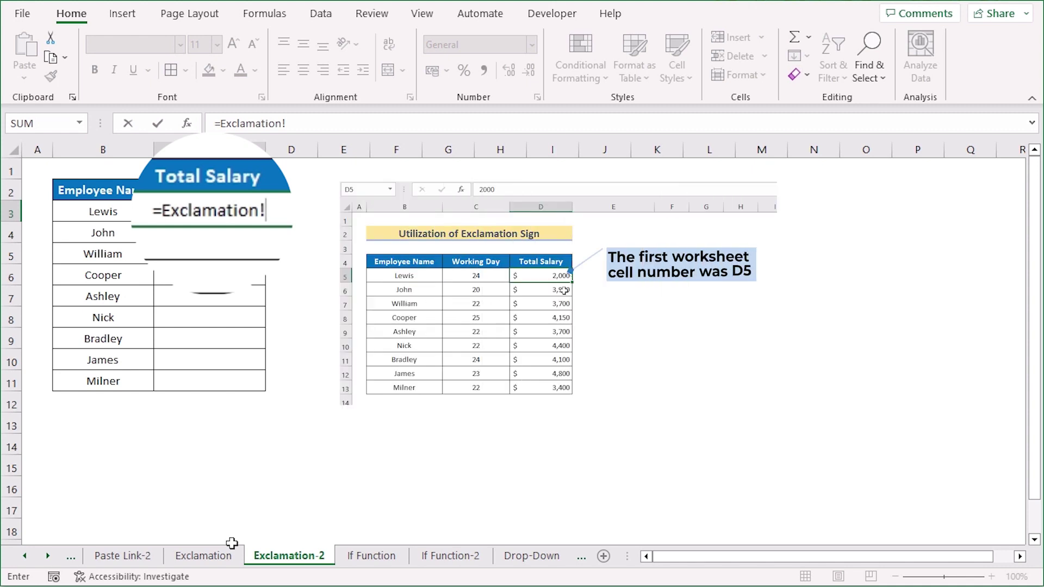
{"action": "type", "text": "D"}
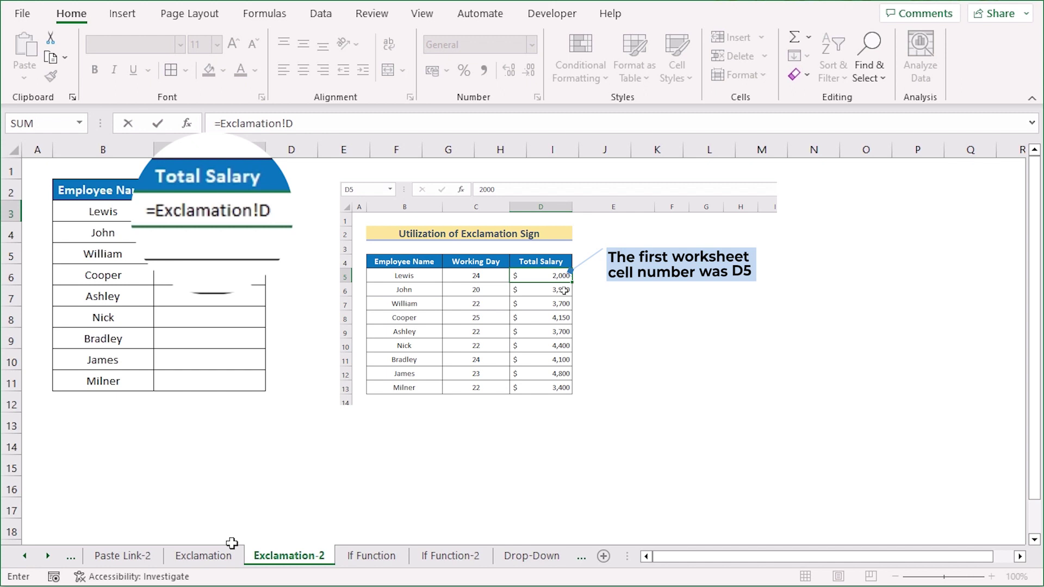
{"action": "type", "text": "5"}
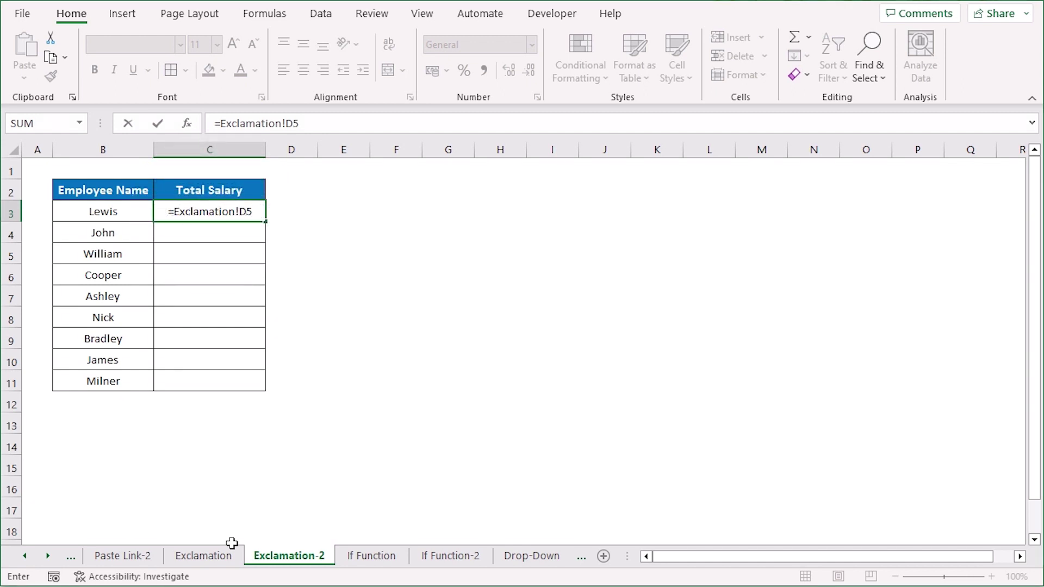
{"action": "key", "text": "Return"}
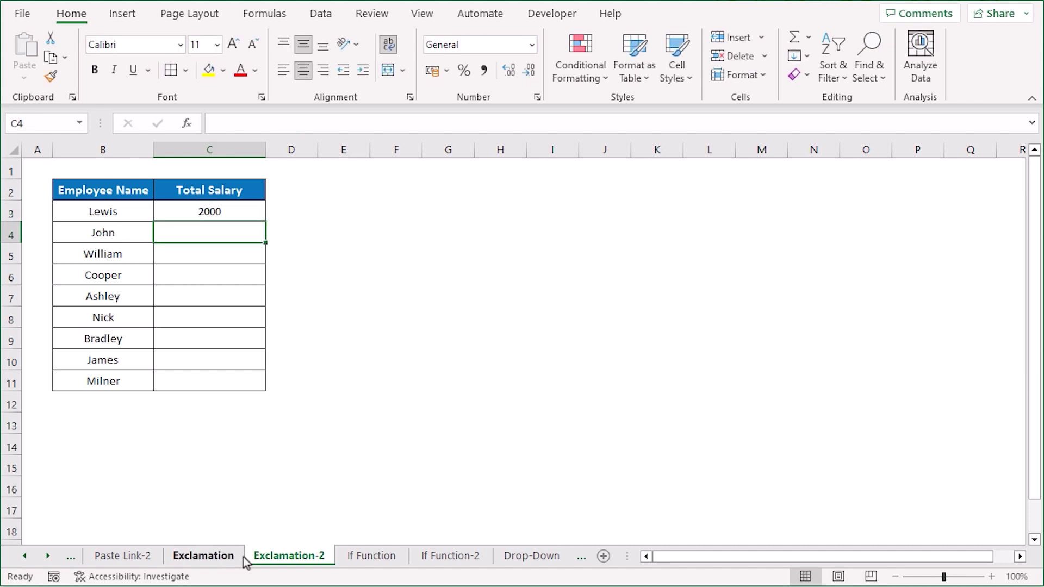
Check the C3 link against its source cell on the Exclamation sheet and fill the formula down to C11 on Exclamation-2.
{"action": "left_click", "coordinate": [212, 207]}
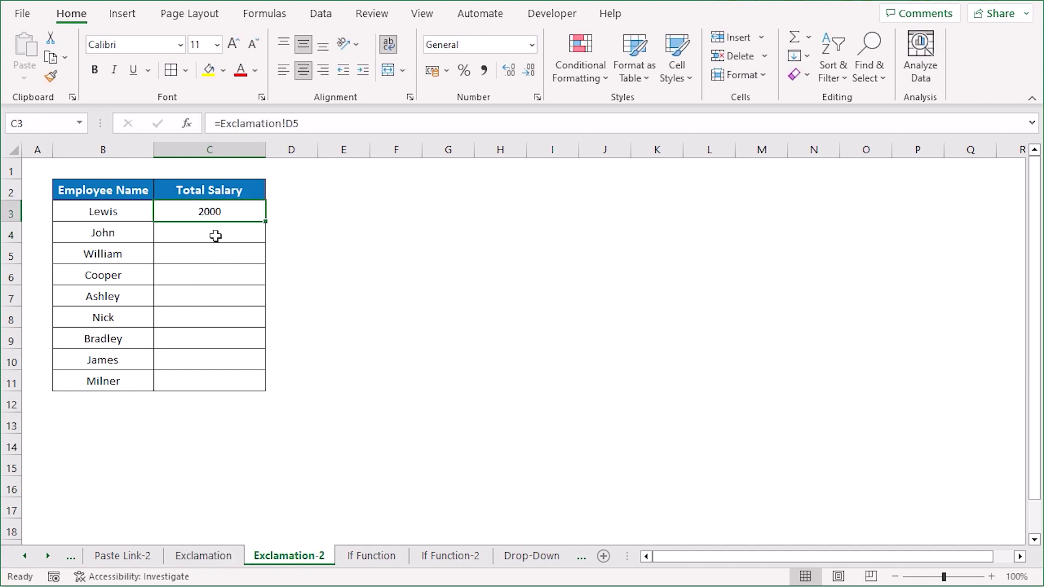
{"action": "left_click", "coordinate": [197, 558]}
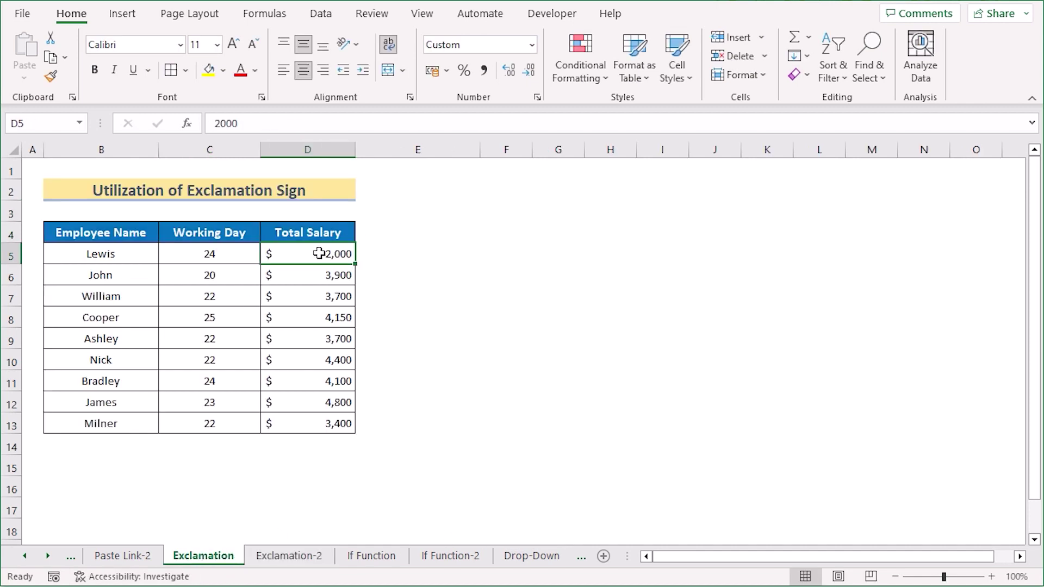
{"action": "left_click", "coordinate": [275, 556]}
{"action": "left_click_drag", "start_coordinate": [266, 221], "coordinate": [264, 391]}
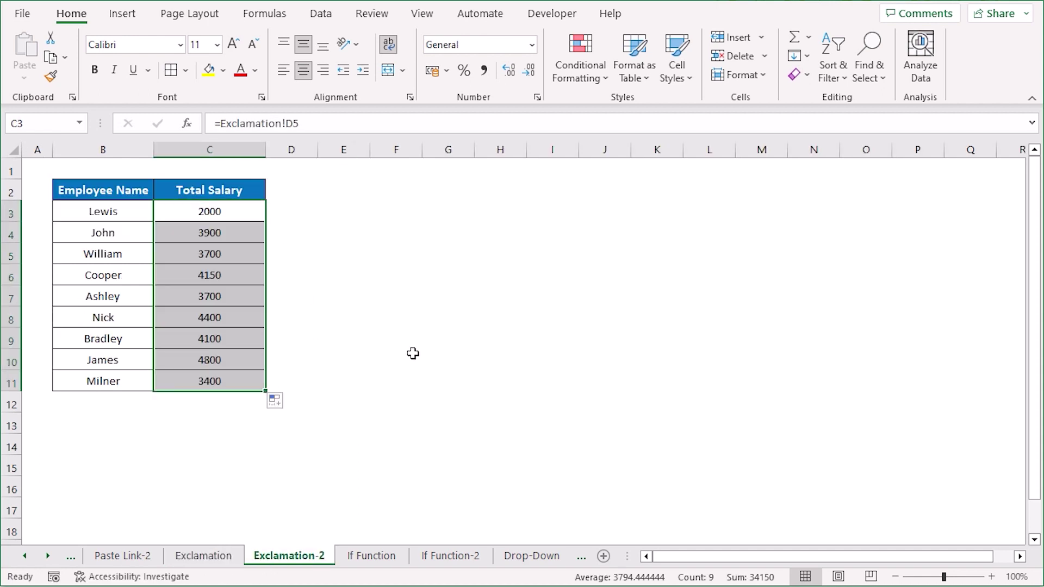
Set the first Total Salary value in D5 on the Exclamation sheet to 3000 and check the linked column on Exclamation-2.
{"action": "left_click", "coordinate": [202, 557]}
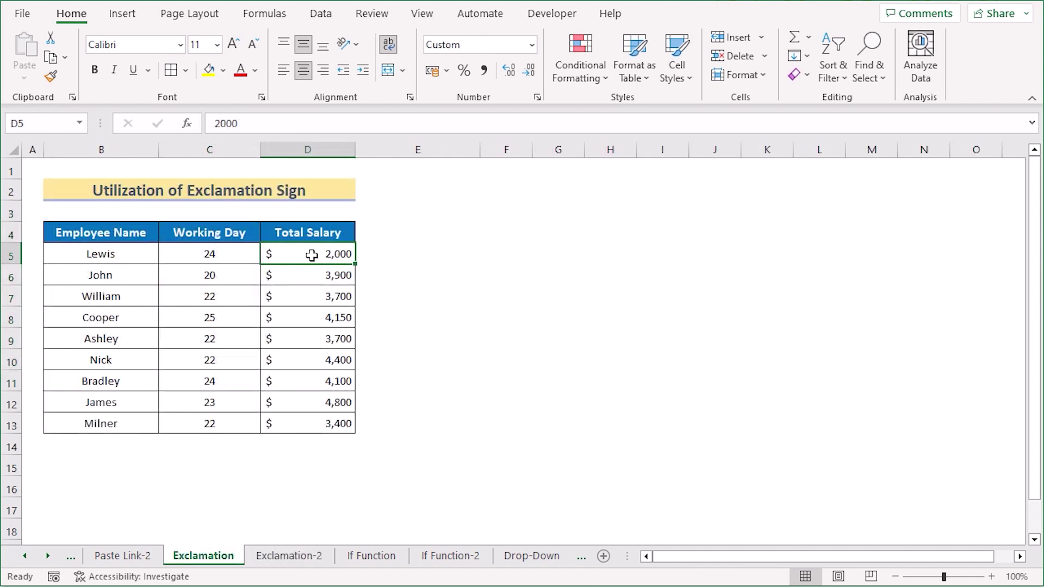
{"action": "type", "text": "3"}
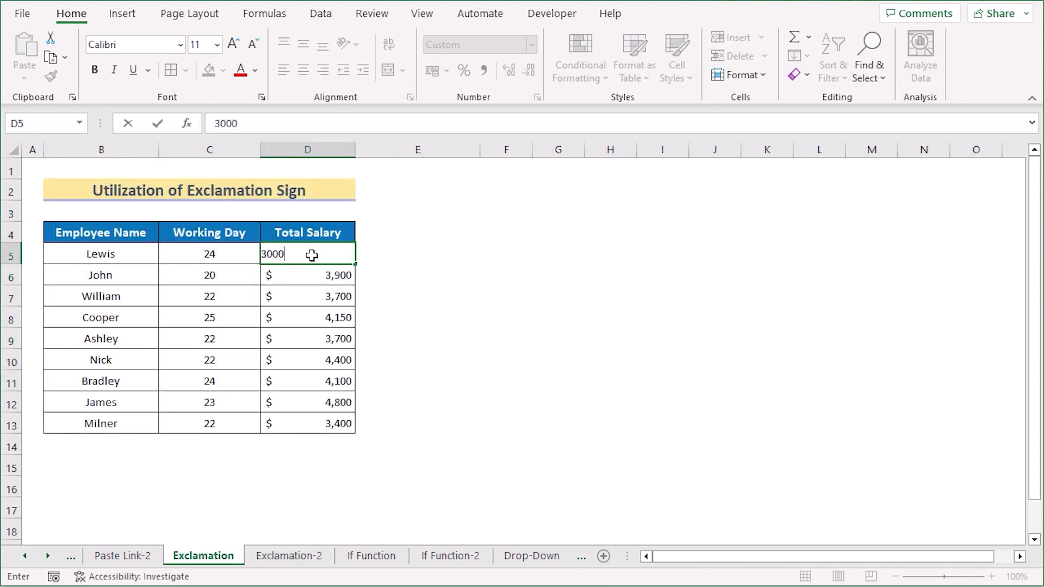
{"action": "key", "text": "Return"}
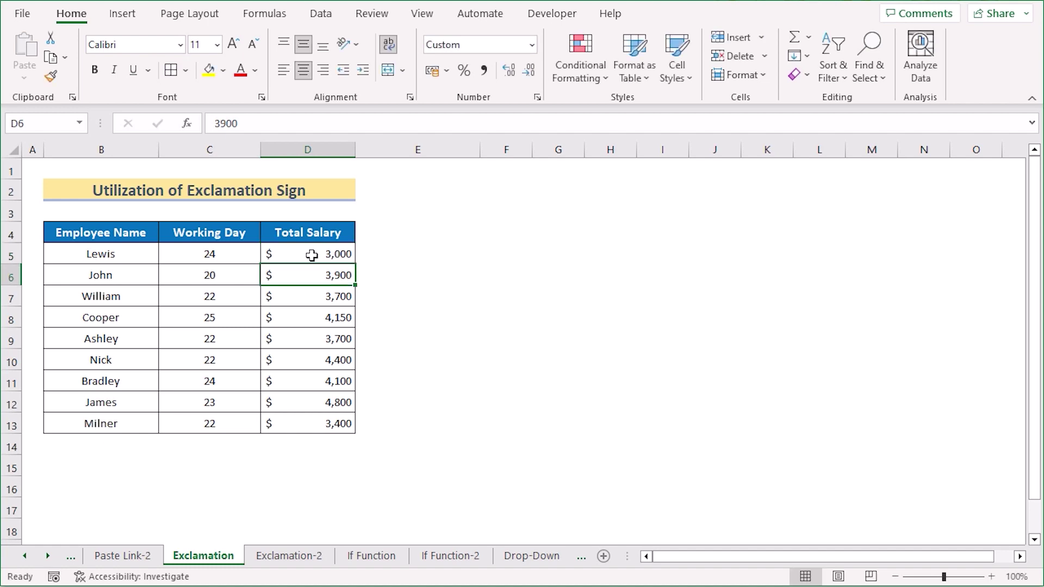
{"action": "left_click", "coordinate": [298, 558]}
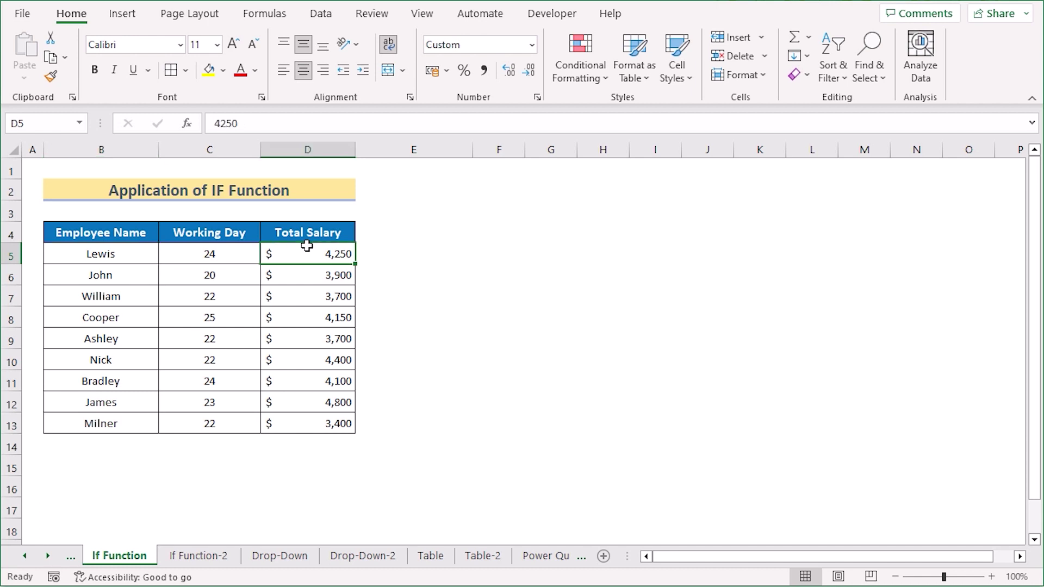
Enter =IF('If Function'!D5>4000,'If Function'!D5,"") in C3 on If Function-2 to link only salaries above 4000.
{"action": "left_click", "coordinate": [122, 238]}
{"action": "left_click", "coordinate": [194, 240]}
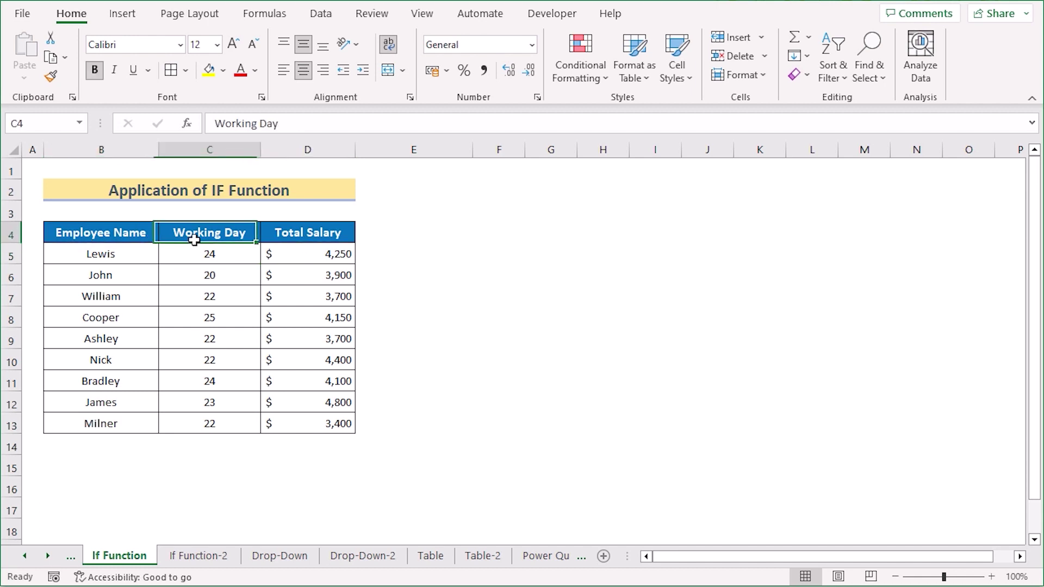
{"action": "left_click", "coordinate": [272, 241]}
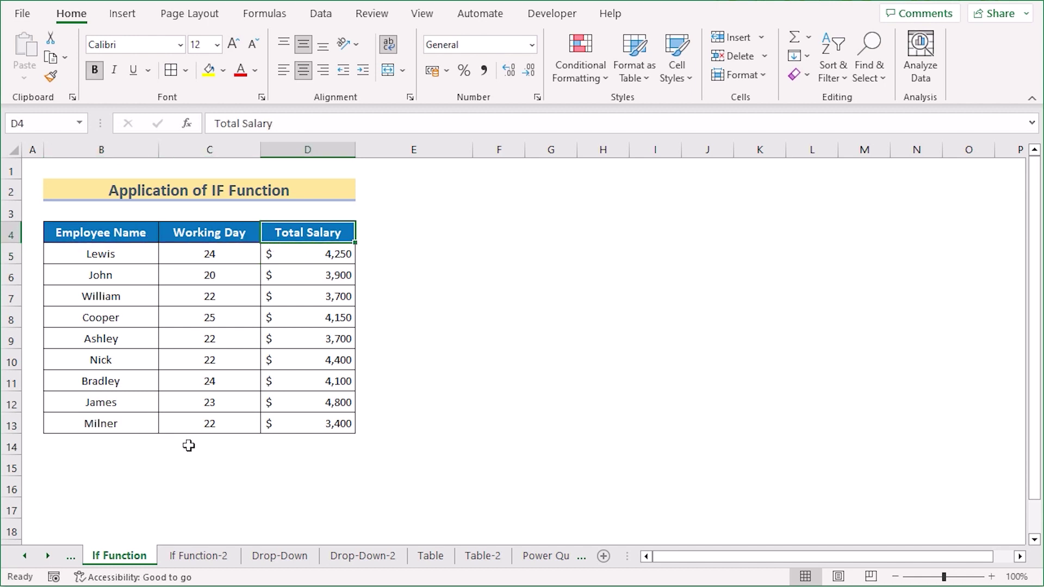
{"action": "left_click", "coordinate": [188, 555]}
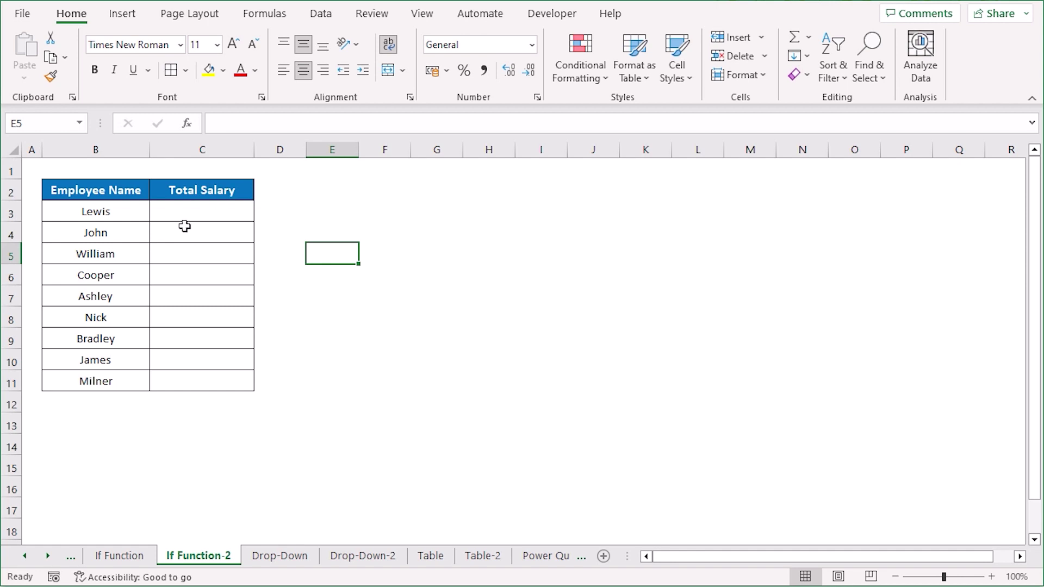
{"action": "left_click", "coordinate": [167, 212]}
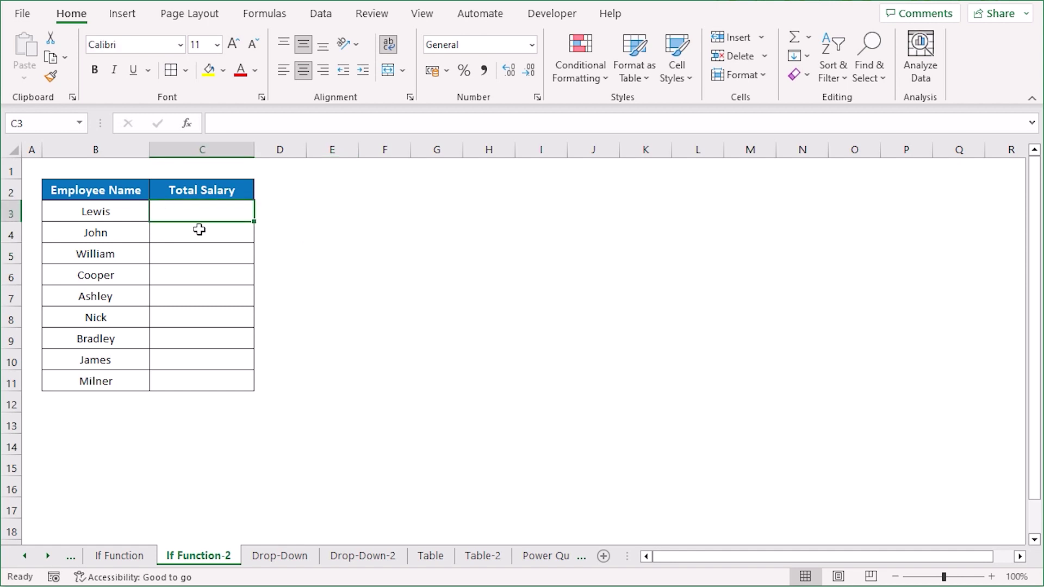
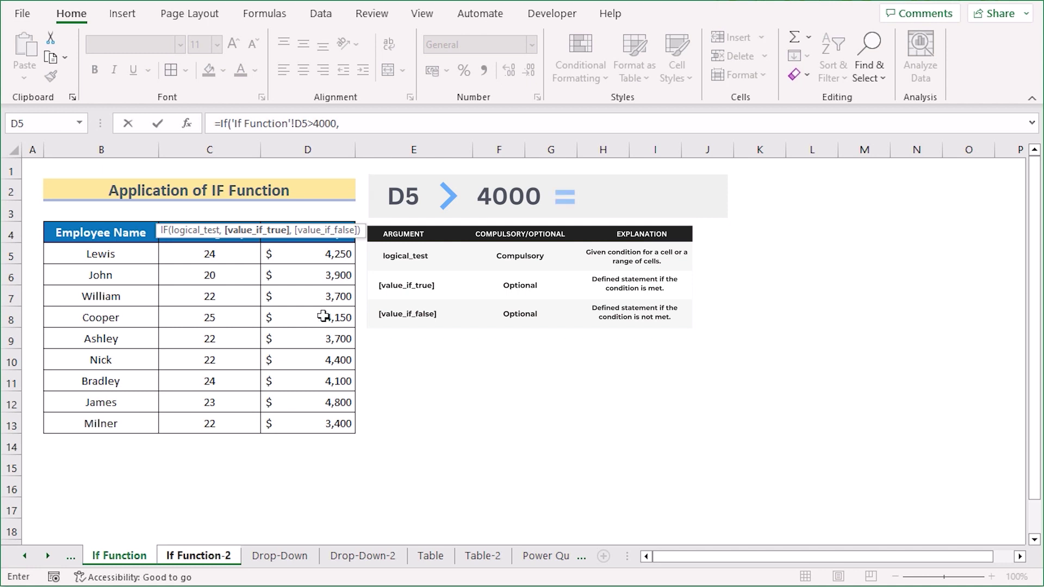
{"action": "left_click", "coordinate": [302, 258]}
{"action": "type", "text": ",\"\""}
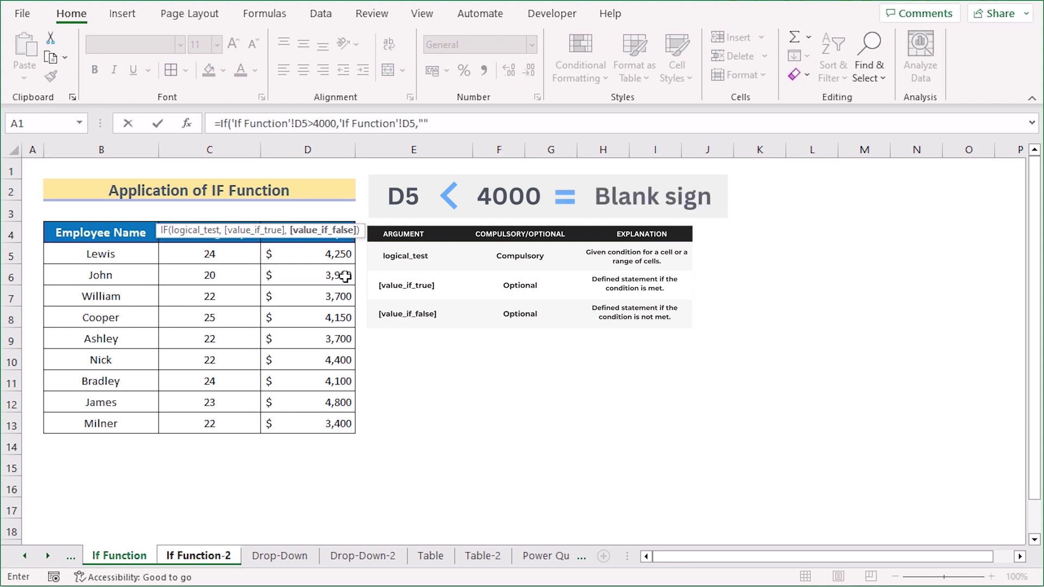
{"action": "type", "text": ")"}
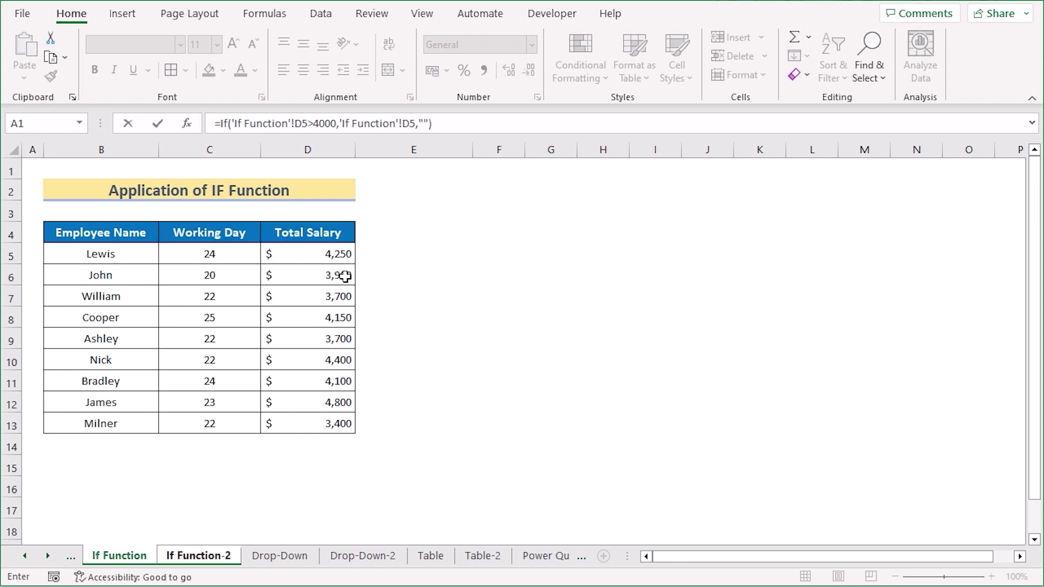
{"action": "key", "text": "Return"}
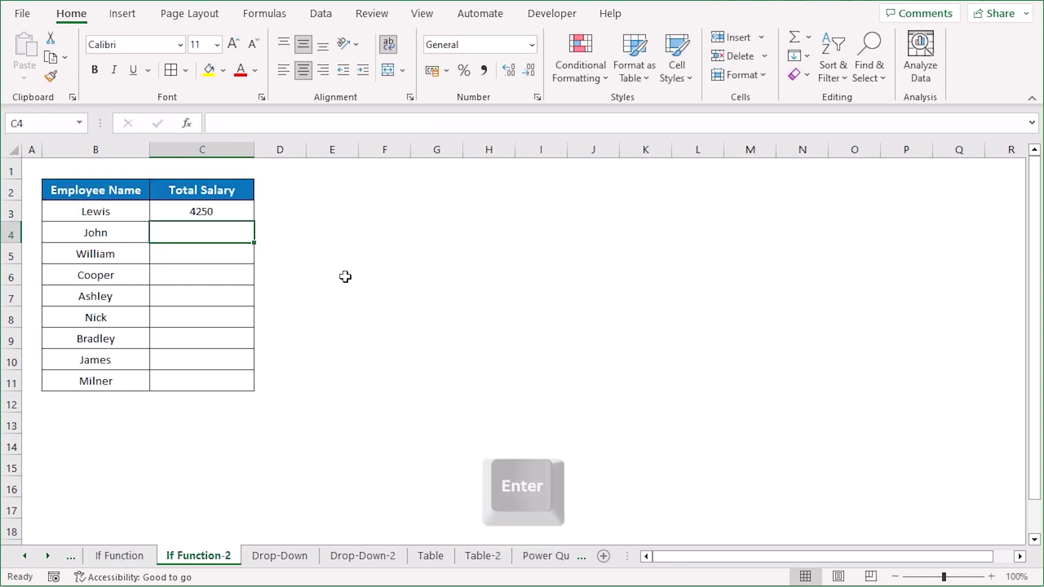
Fill the IF formula in C3 down to C11 on If Function-2 and check the copied formula in C4.
{"action": "left_click", "coordinate": [238, 217]}
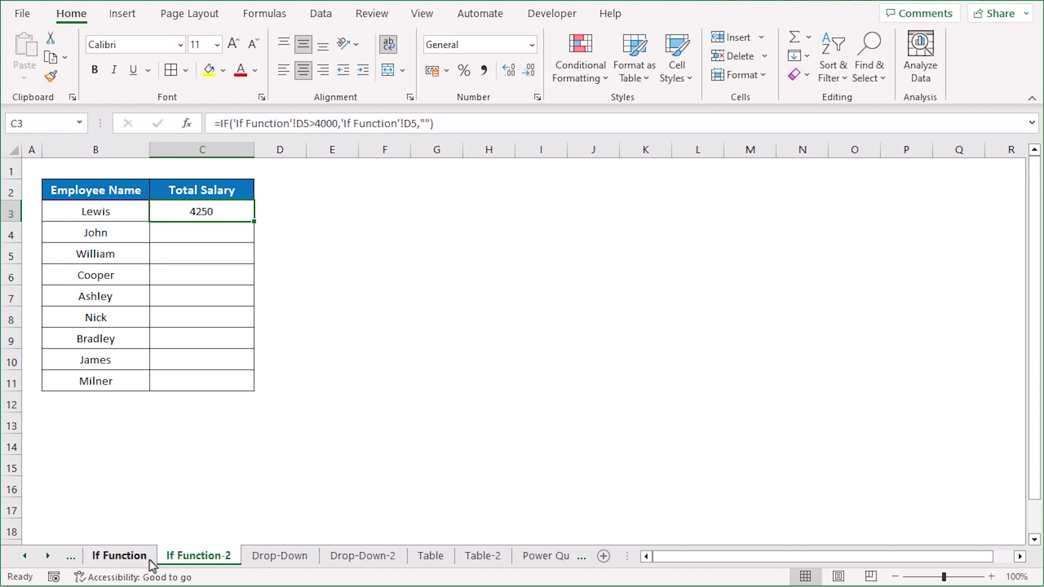
{"action": "left_click_drag", "start_coordinate": [255, 221], "coordinate": [242, 387]}
{"action": "left_click", "coordinate": [187, 231]}
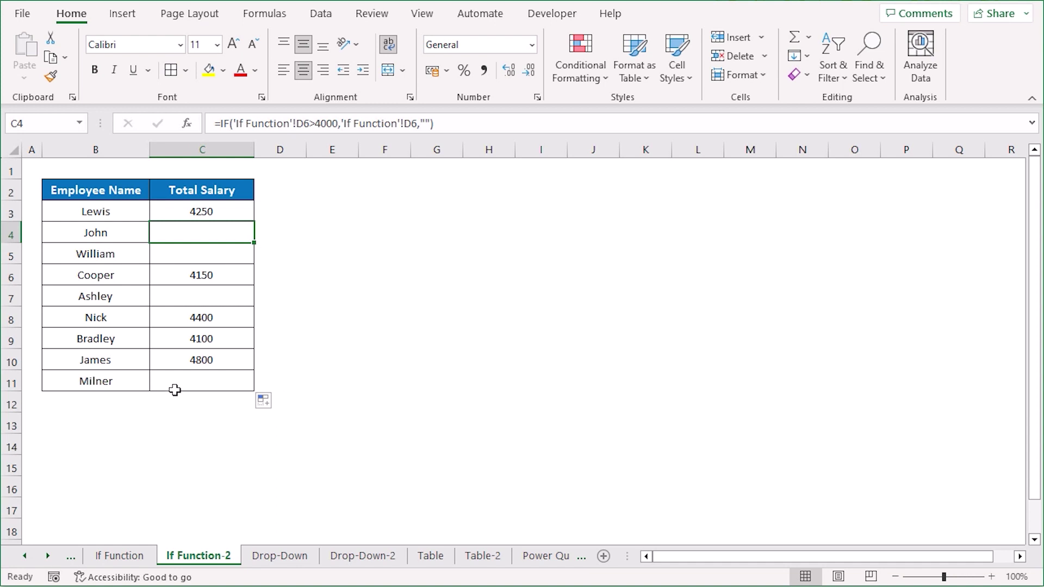
Set the first Total Salary value in D5 on the If Function sheet to 2000 and check the linked column on If Function-2.
{"action": "left_click", "coordinate": [126, 557]}
{"action": "left_click", "coordinate": [288, 261]}
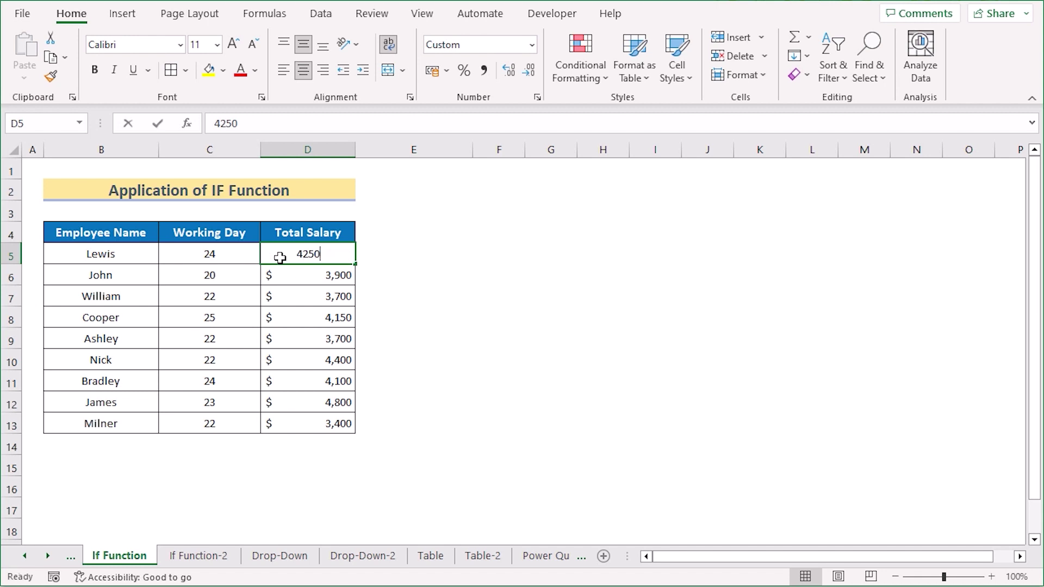
{"action": "type", "text": "2000"}
{"action": "key", "text": "Return"}
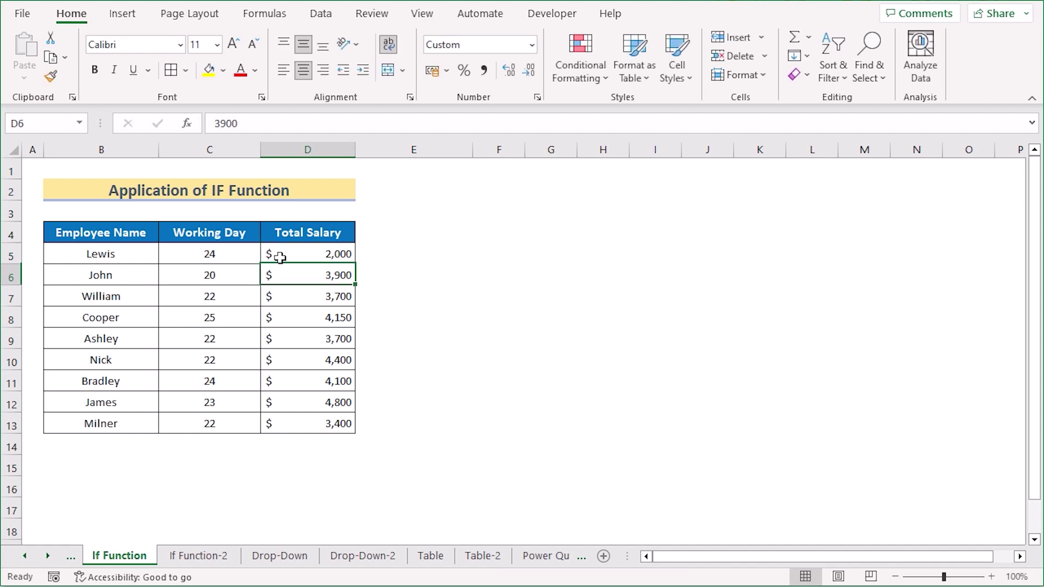
{"action": "left_click", "coordinate": [212, 560]}
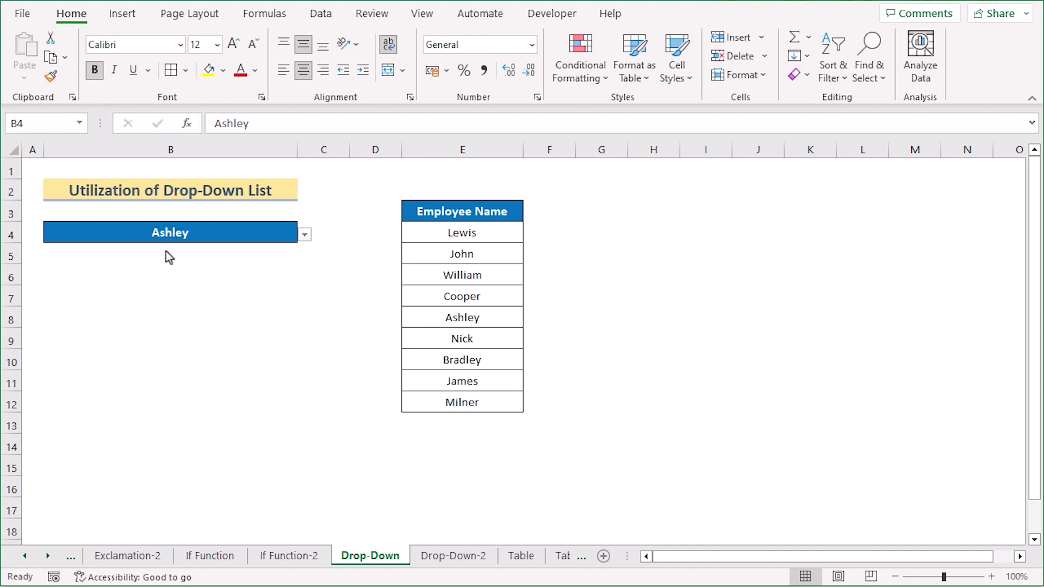
Review the drop-down choices in B4 on Drop-Down, and link B3 on Drop-Down-2 to that cell with ='Drop-Down'!B4.
{"action": "left_click", "coordinate": [304, 235]}
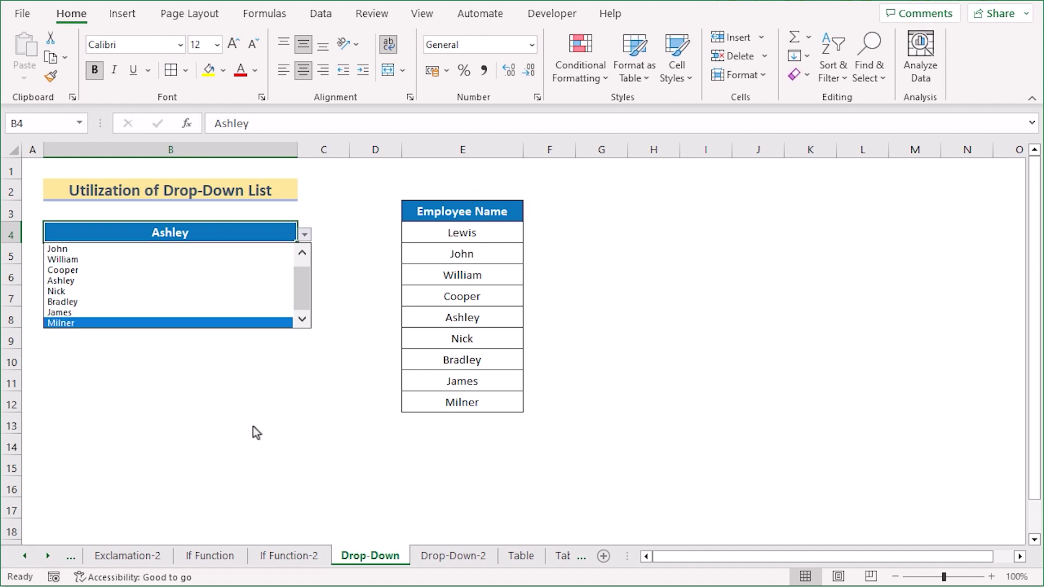
{"action": "left_click", "coordinate": [330, 354]}
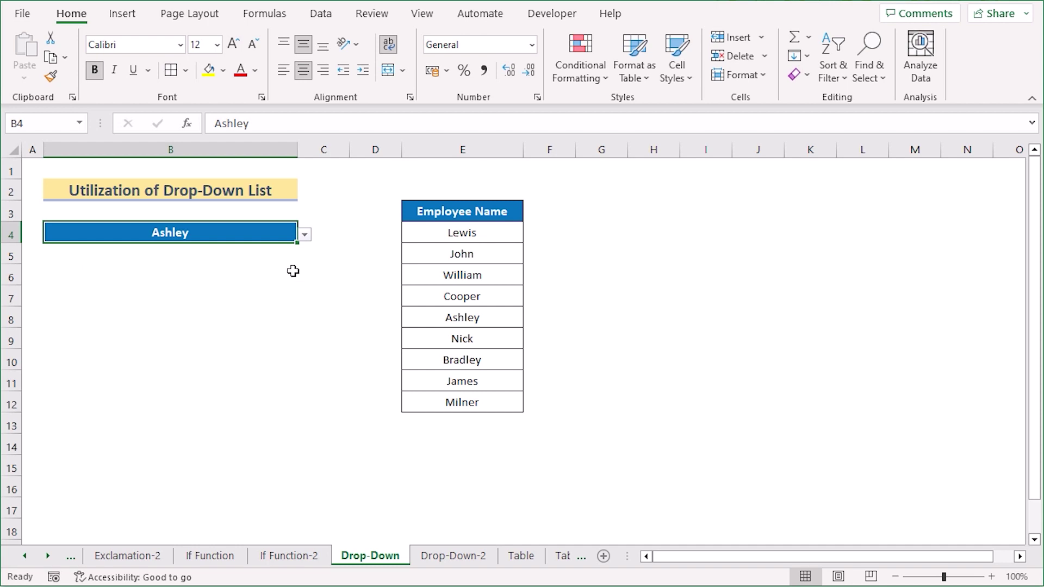
{"action": "left_click", "coordinate": [447, 560]}
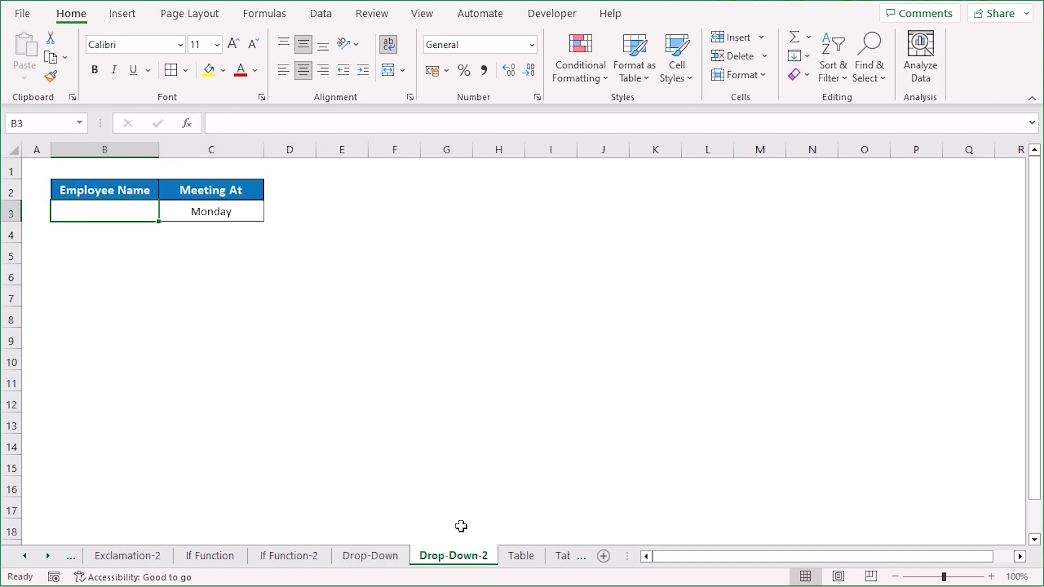
{"action": "double_click", "coordinate": [104, 210]}
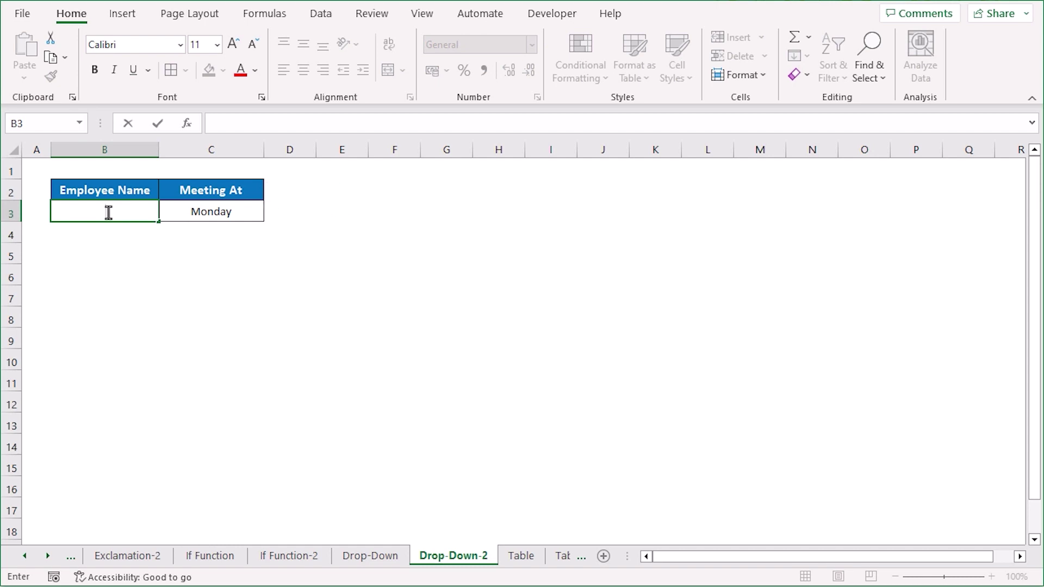
{"action": "type", "text": "="}
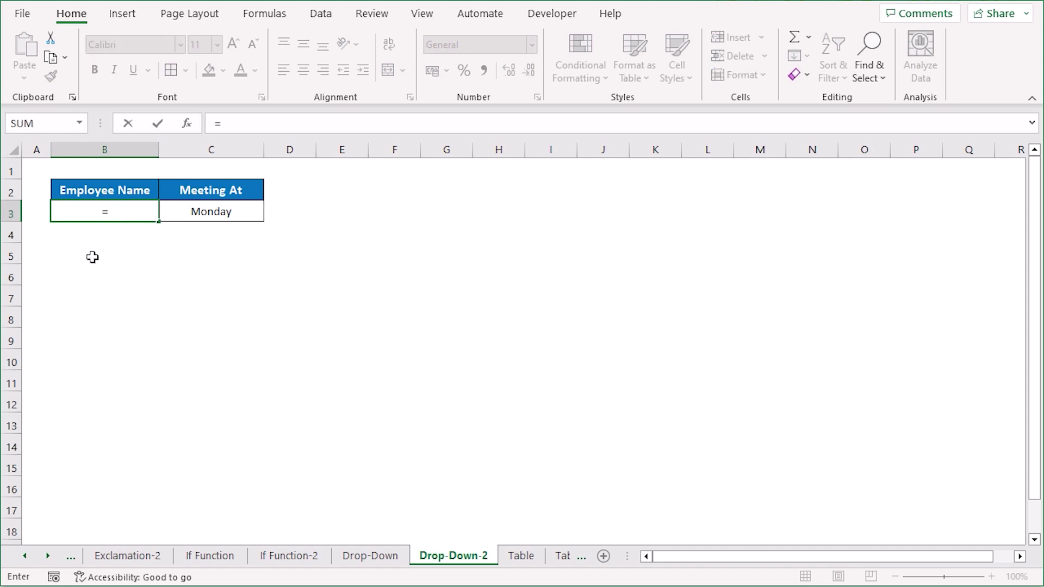
{"action": "left_click", "coordinate": [370, 556]}
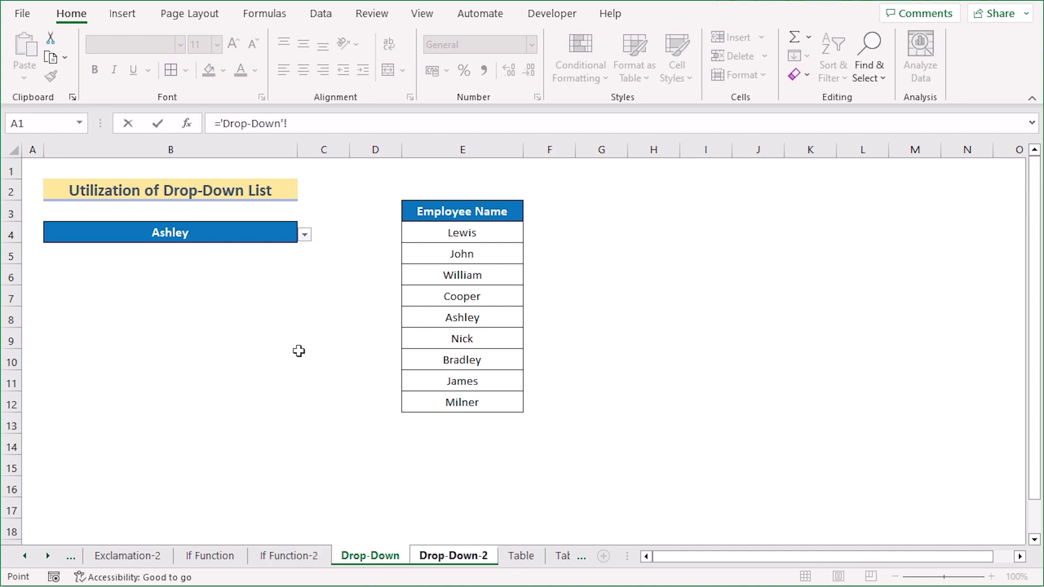
{"action": "left_click", "coordinate": [222, 236]}
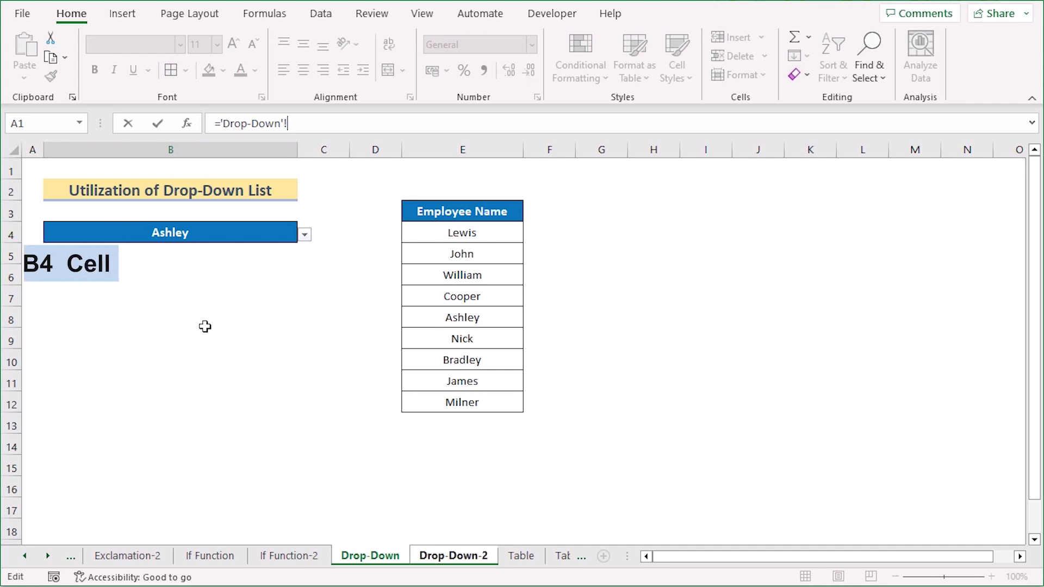
{"action": "type", "text": "B4"}
{"action": "key", "text": "Return"}
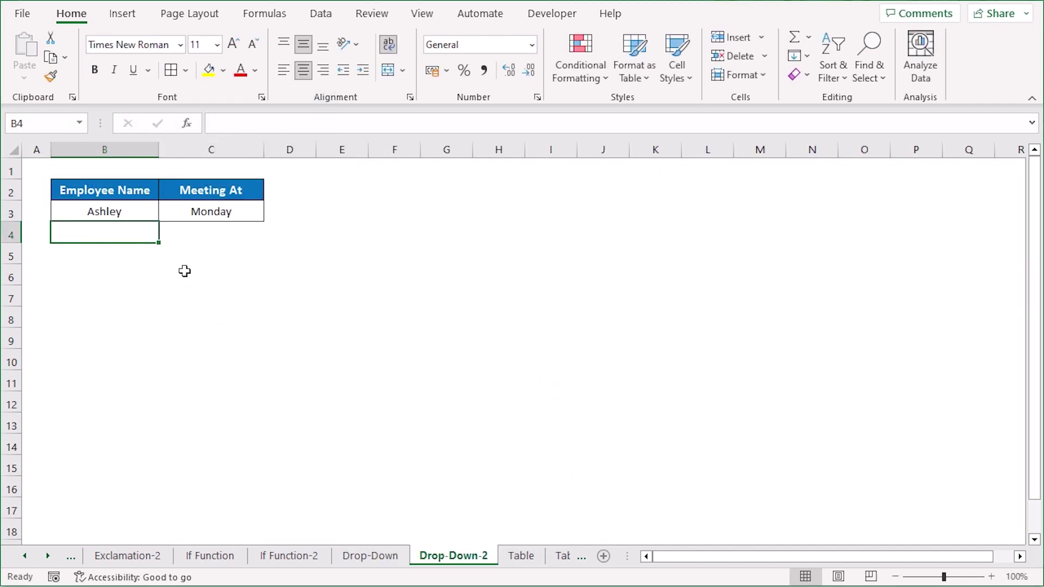
{"action": "left_click", "coordinate": [114, 210]}
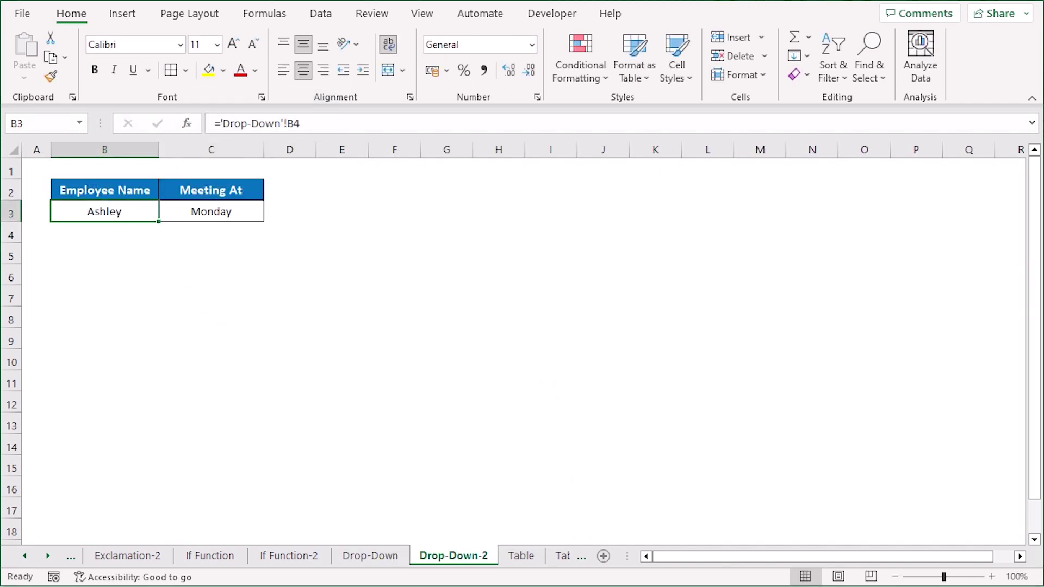
Choose the second-to-last employee from the drop-down list in B4 on Drop-Down and check the linked name on Drop-Down-2.
{"action": "left_click", "coordinate": [368, 556]}
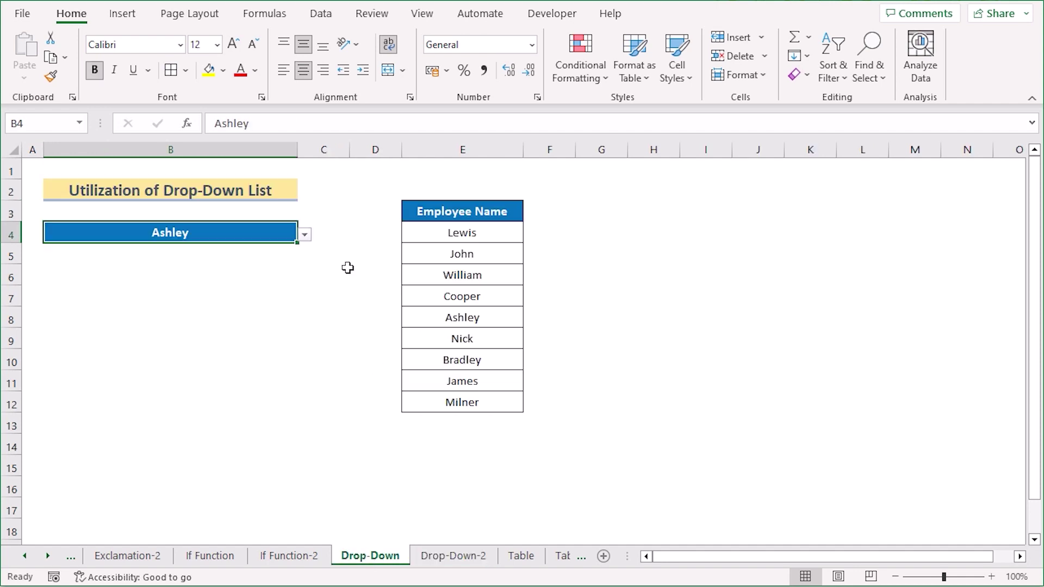
{"action": "left_click", "coordinate": [305, 235]}
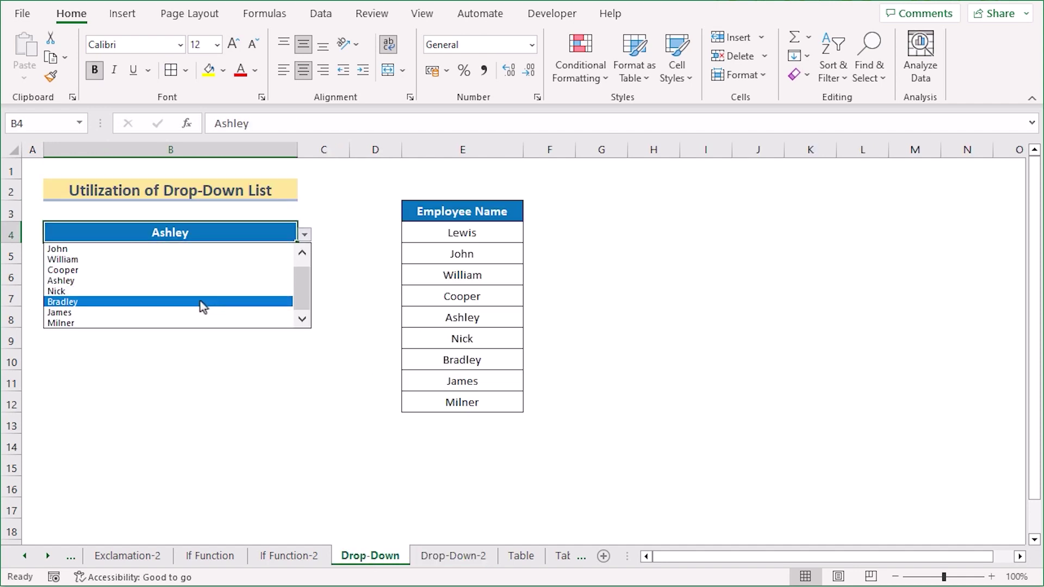
{"action": "left_click", "coordinate": [131, 311]}
{"action": "left_click", "coordinate": [443, 557]}
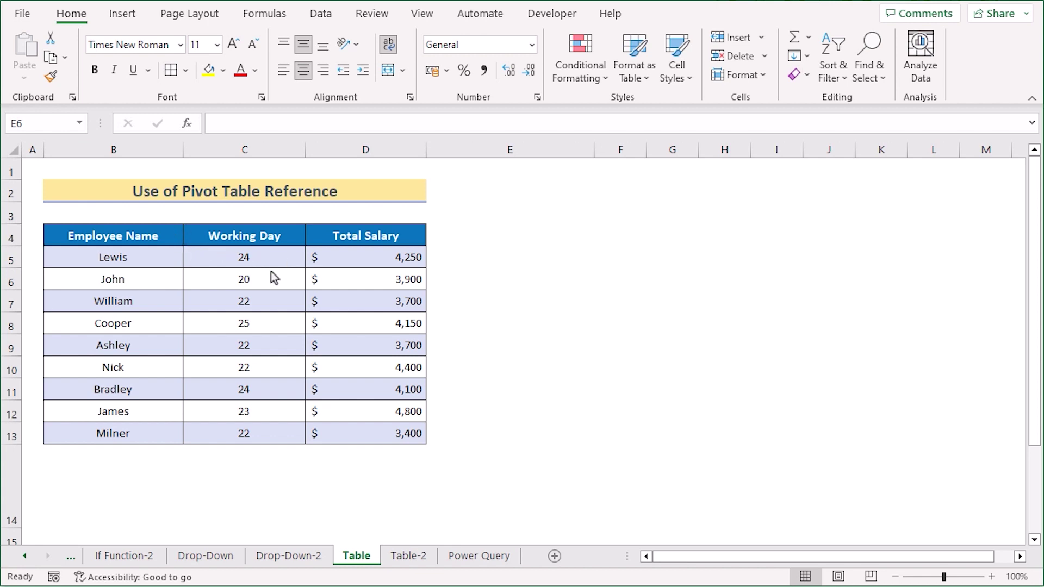
Convert B4:D13 on the Table sheet into a table with headers and name it EmployeeNames.
{"action": "left_click", "coordinate": [76, 235]}
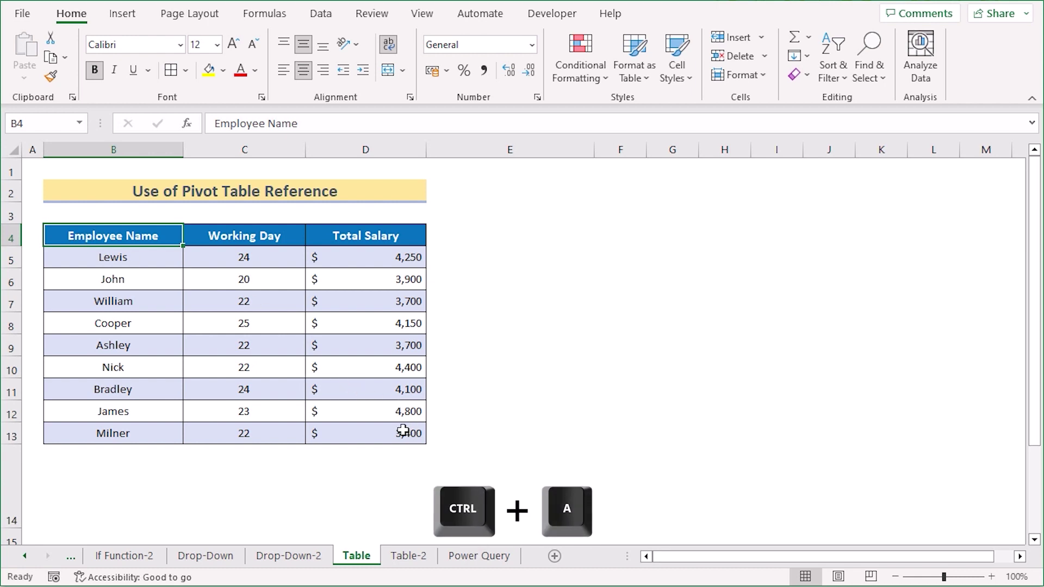
{"action": "key", "text": "ctrl+a"}
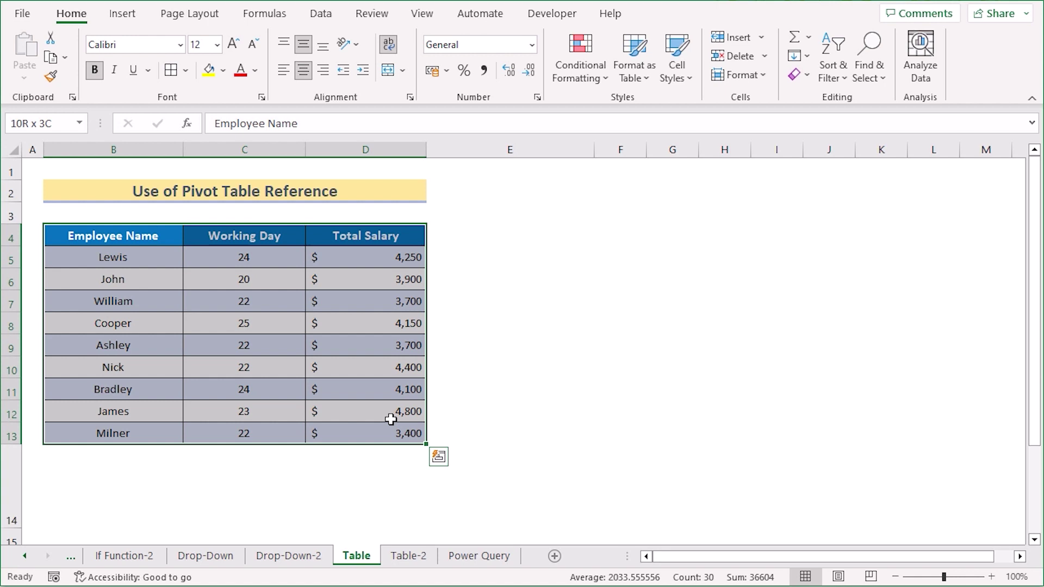
{"action": "key", "text": "ctrl+t"}
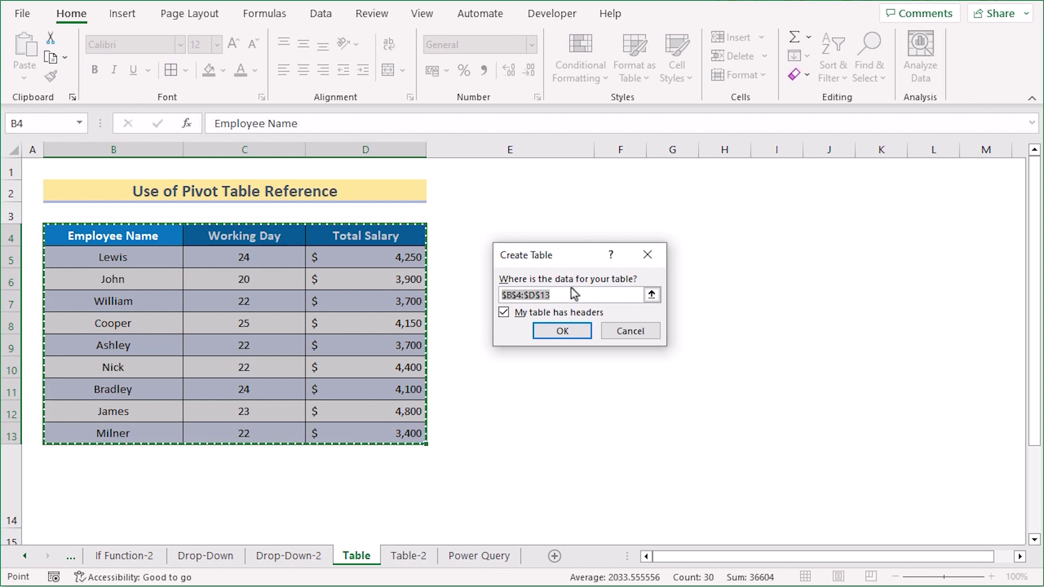
{"action": "left_click", "coordinate": [581, 332]}
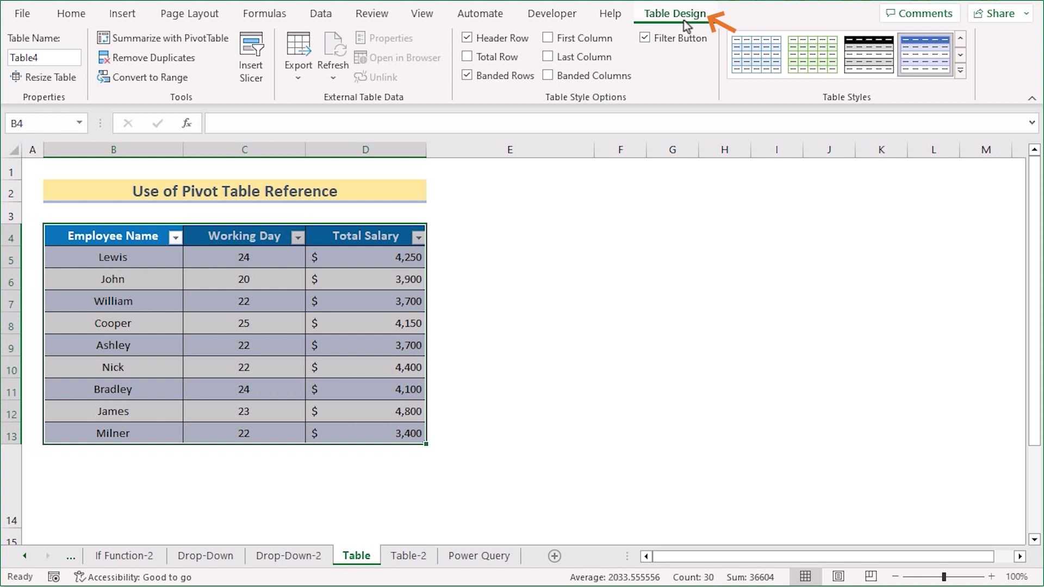
{"action": "left_click", "coordinate": [12, 61]}
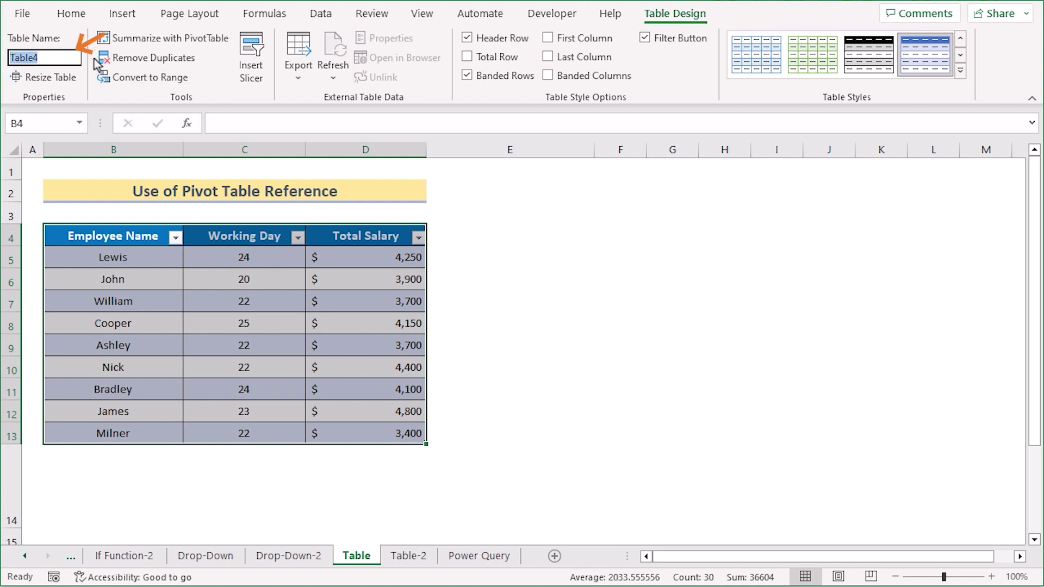
{"action": "type", "text": "EmployeeNames"}
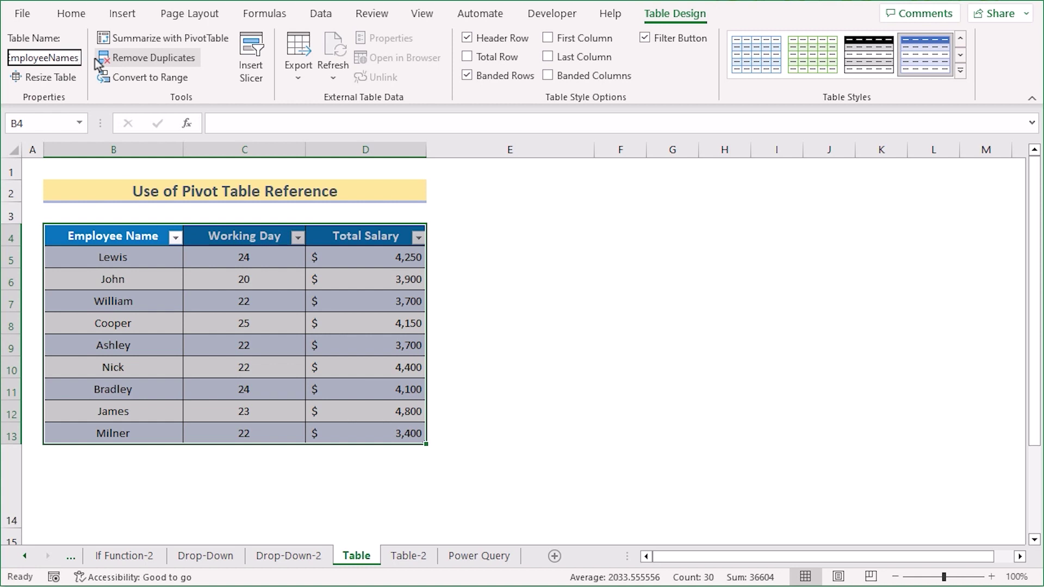
{"action": "key", "text": "Return"}
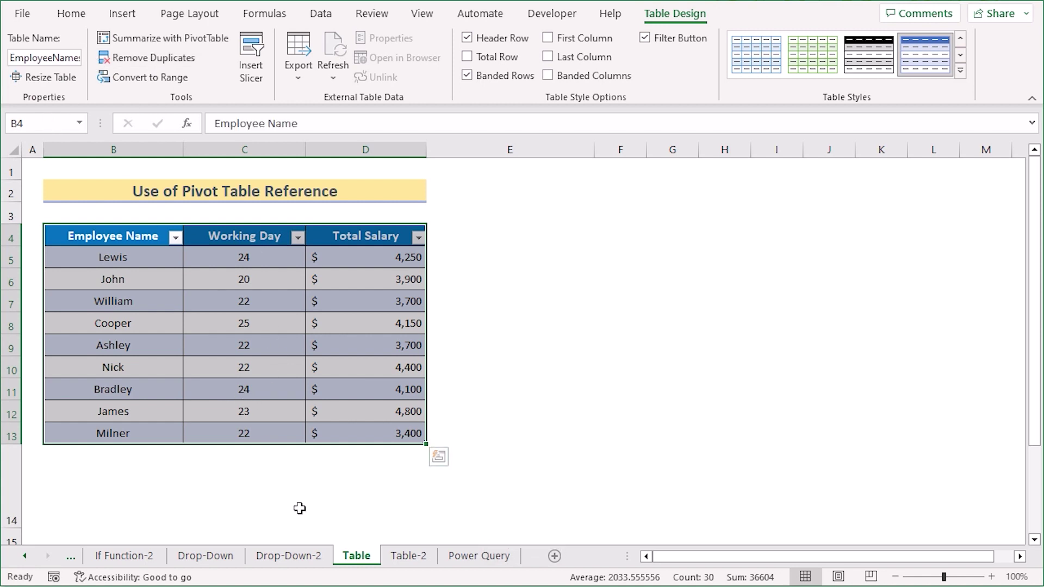
Link the whole table into Table-2 by entering =EmployeeNames[#All] in B2, and compare the result with the Table sheet.
{"action": "left_click", "coordinate": [409, 556]}
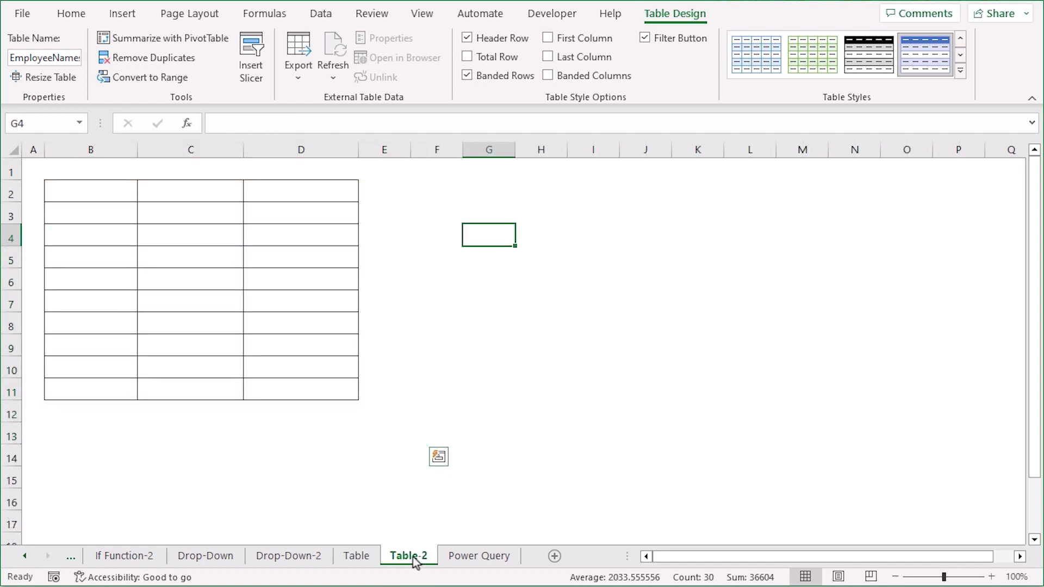
{"action": "left_click", "coordinate": [109, 197]}
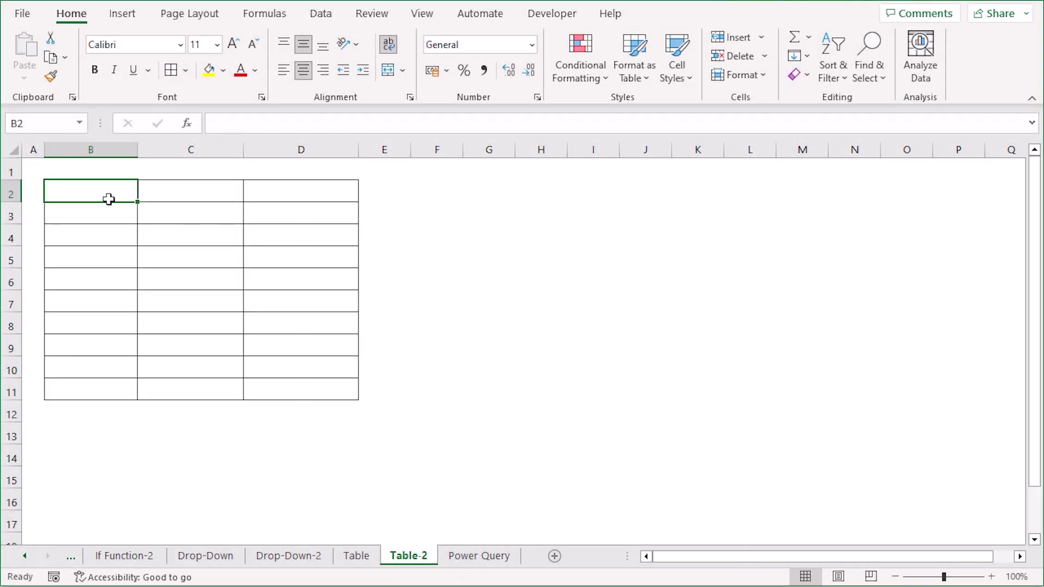
{"action": "type", "text": "="}
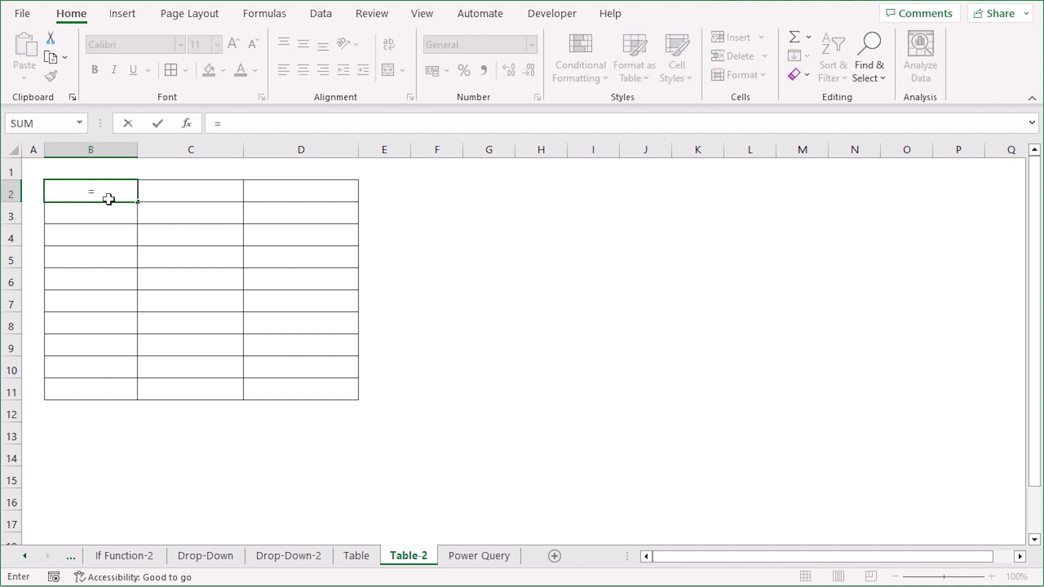
{"action": "type", "text": "E"}
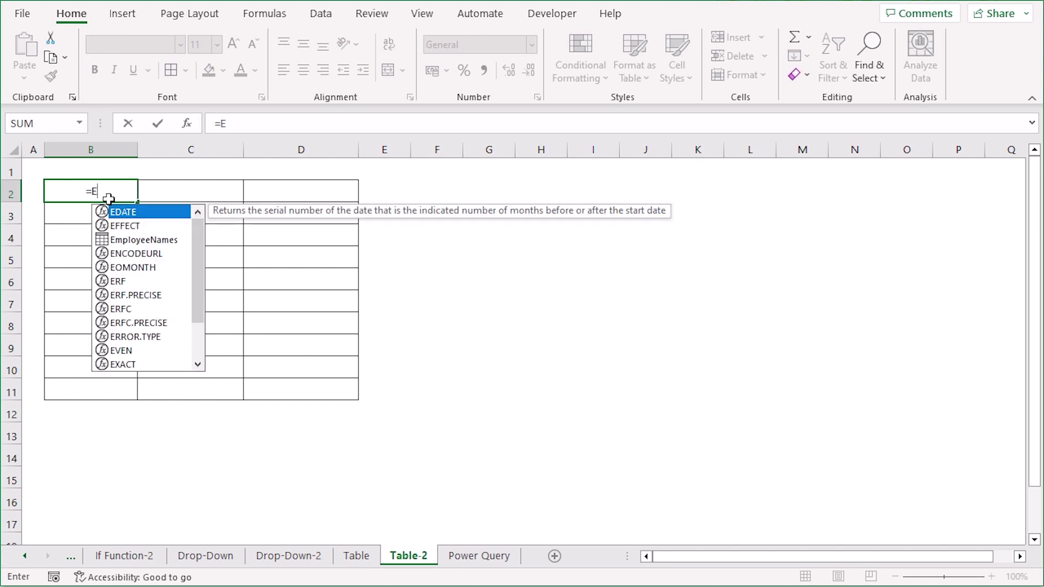
{"action": "type", "text": "mp"}
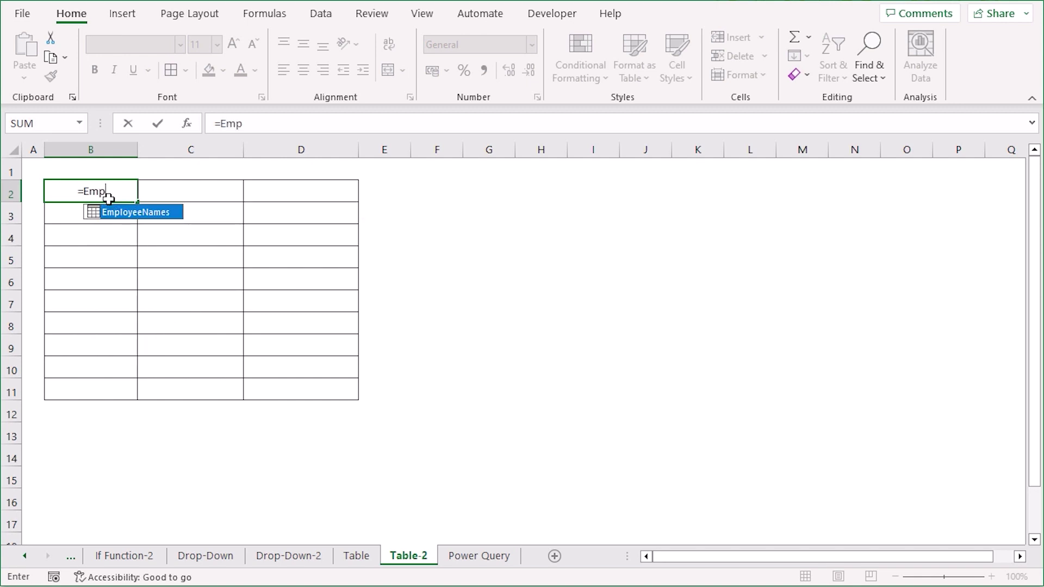
{"action": "double_click", "coordinate": [133, 215]}
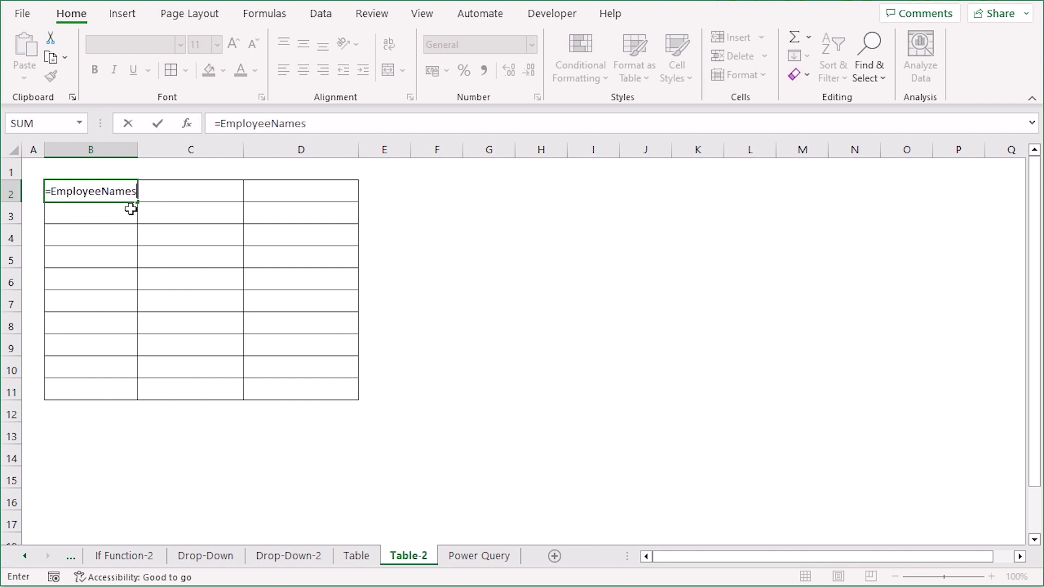
{"action": "type", "text": "["}
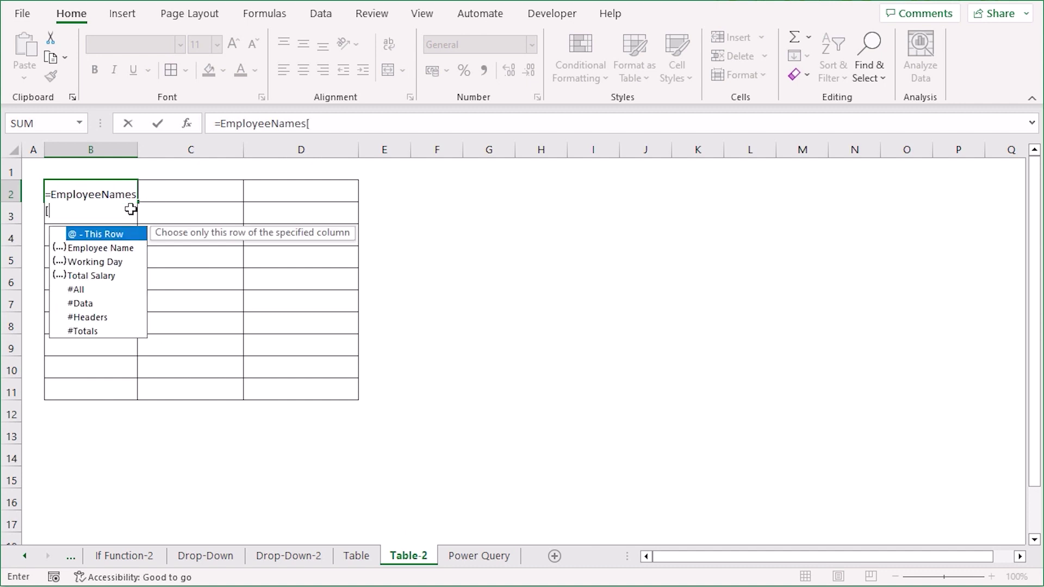
{"action": "type", "text": "#"}
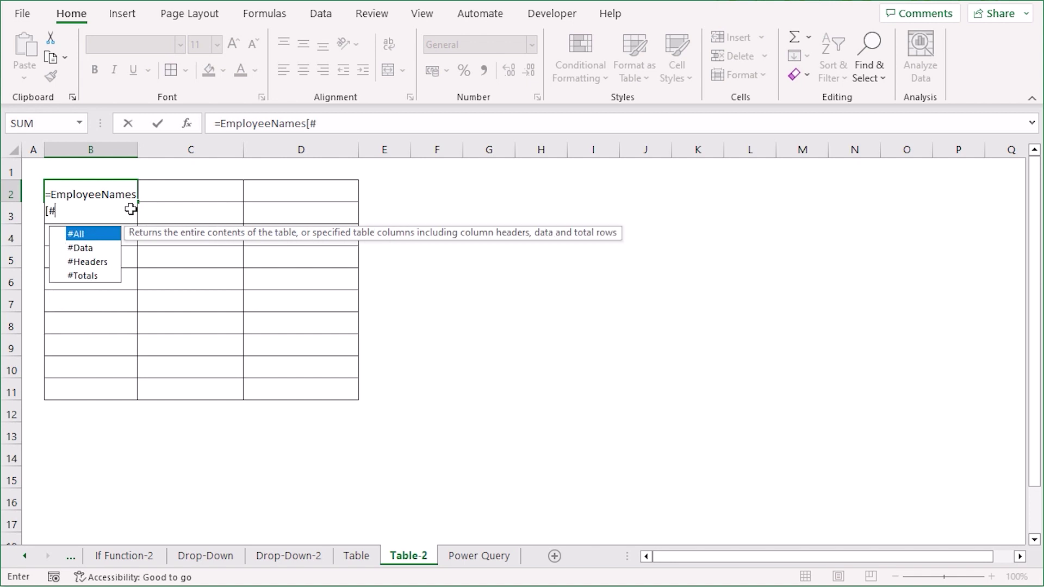
{"action": "double_click", "coordinate": [76, 234]}
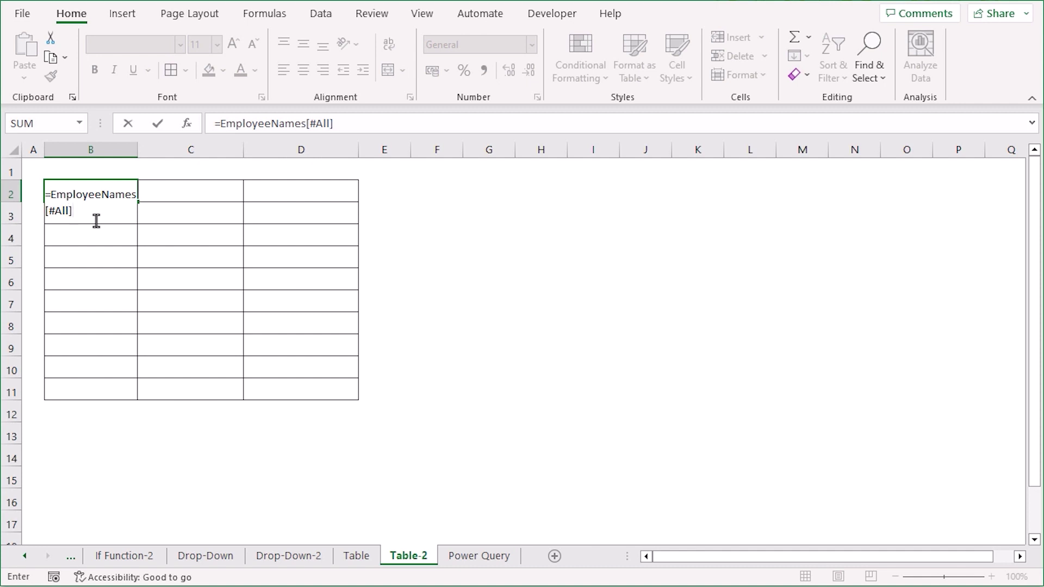
{"action": "key", "text": "Return"}
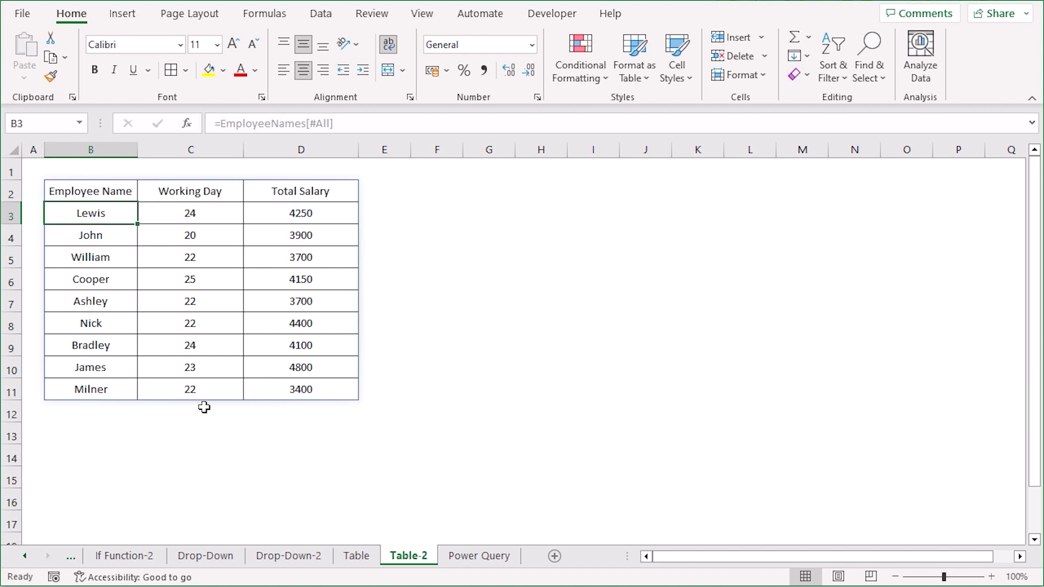
{"action": "left_click", "coordinate": [359, 559]}
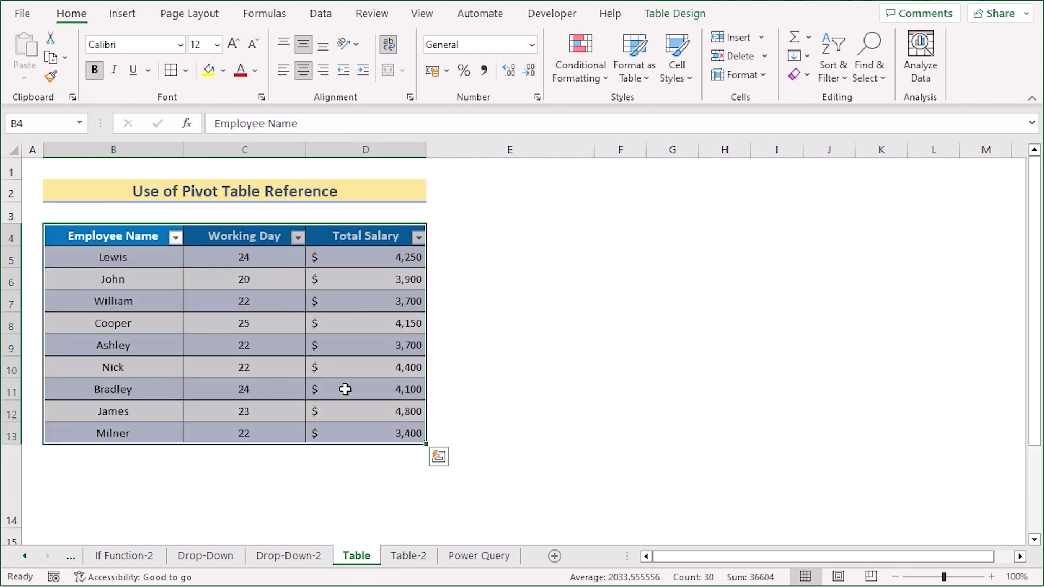
{"action": "left_click", "coordinate": [416, 560]}
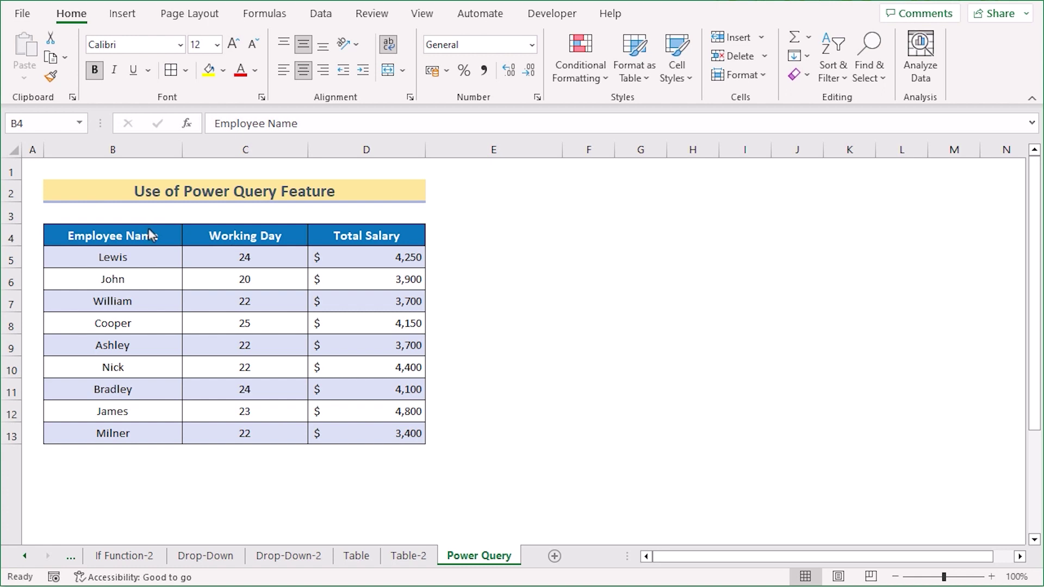
Convert B4:D13 on the Power Query sheet into a table with headers and name it Employee.
{"action": "left_click", "coordinate": [126, 241]}
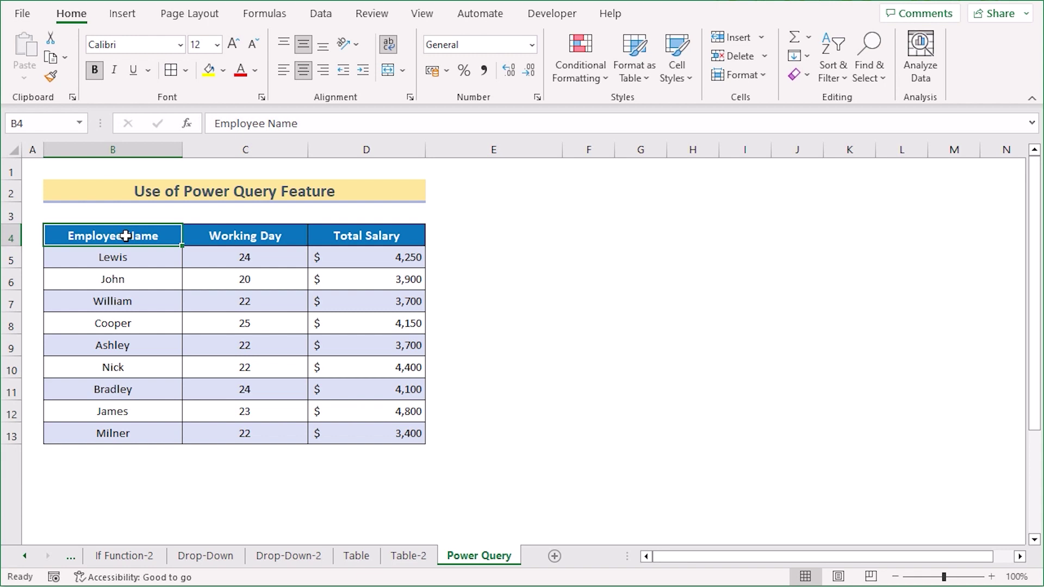
{"action": "key", "text": "ctrl+a"}
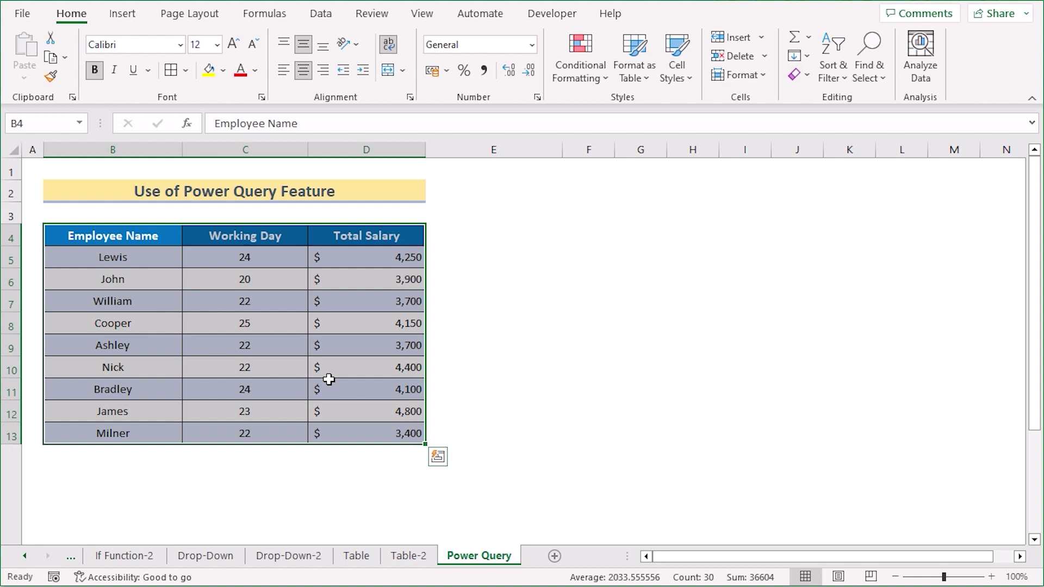
{"action": "key", "text": "ctrl+t"}
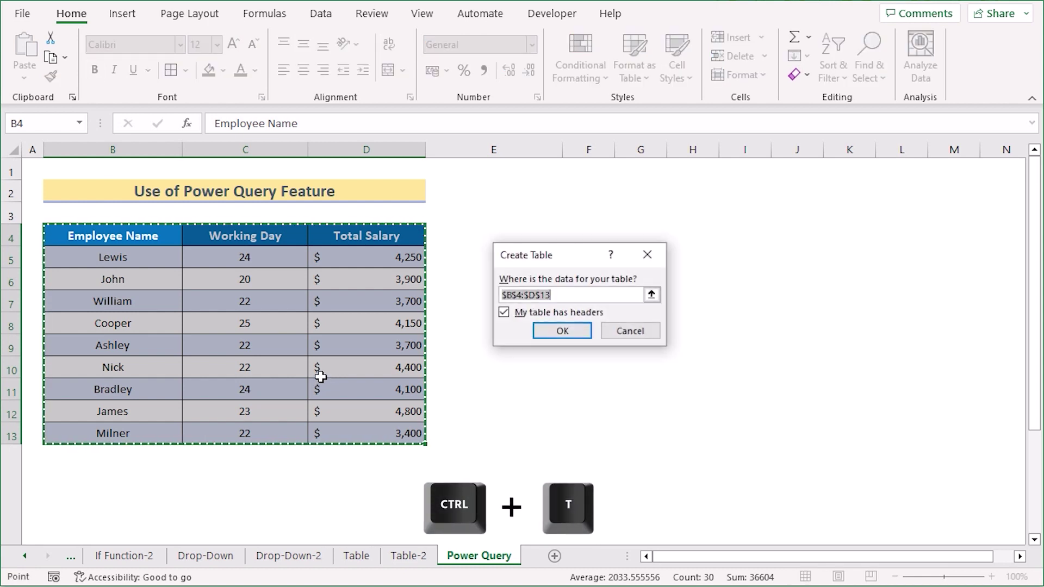
{"action": "left_click", "coordinate": [581, 333]}
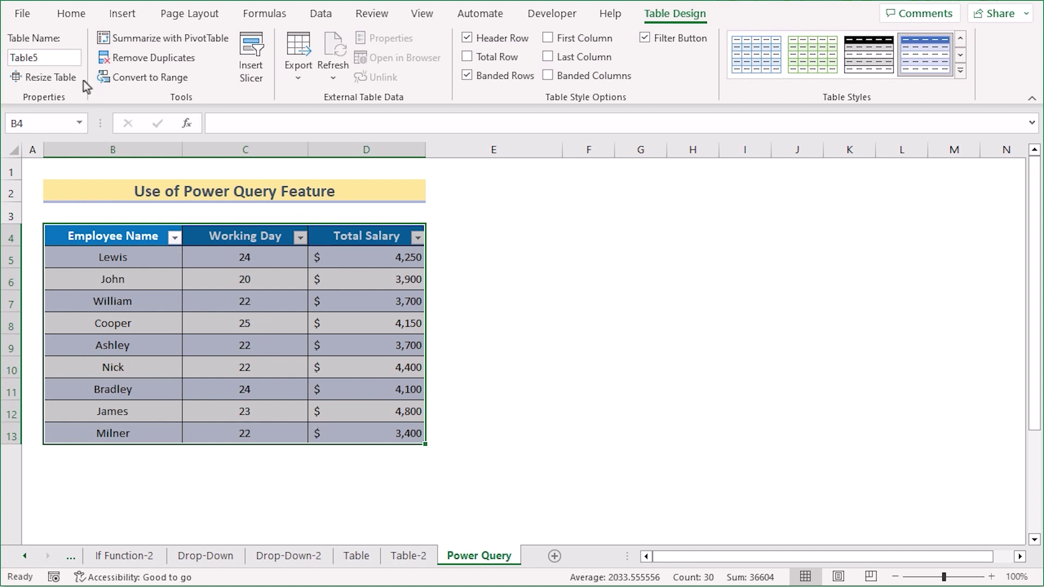
{"action": "double_click", "coordinate": [30, 57]}
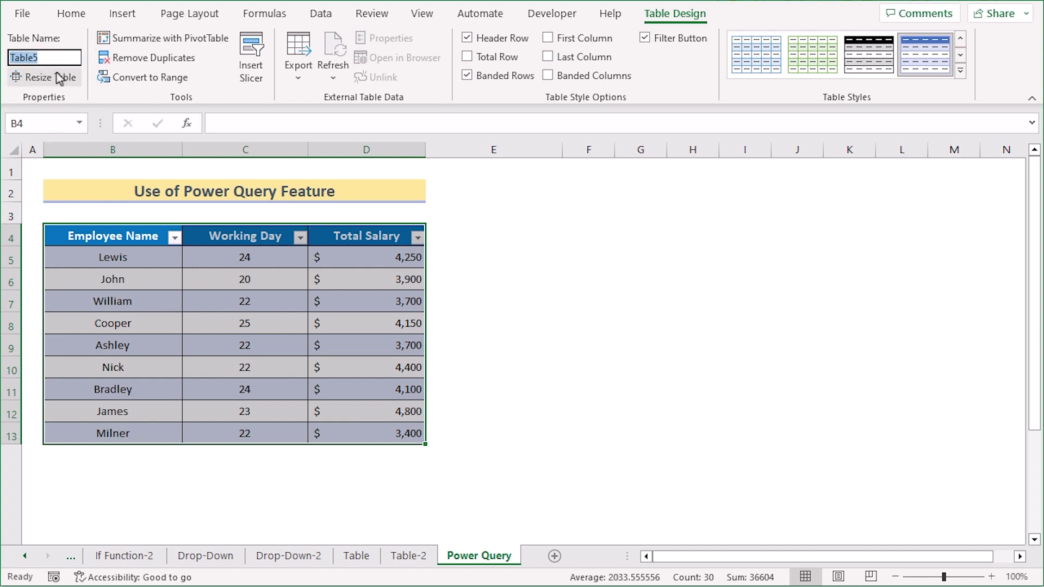
{"action": "type", "text": "Employee"}
{"action": "key", "text": "Return"}
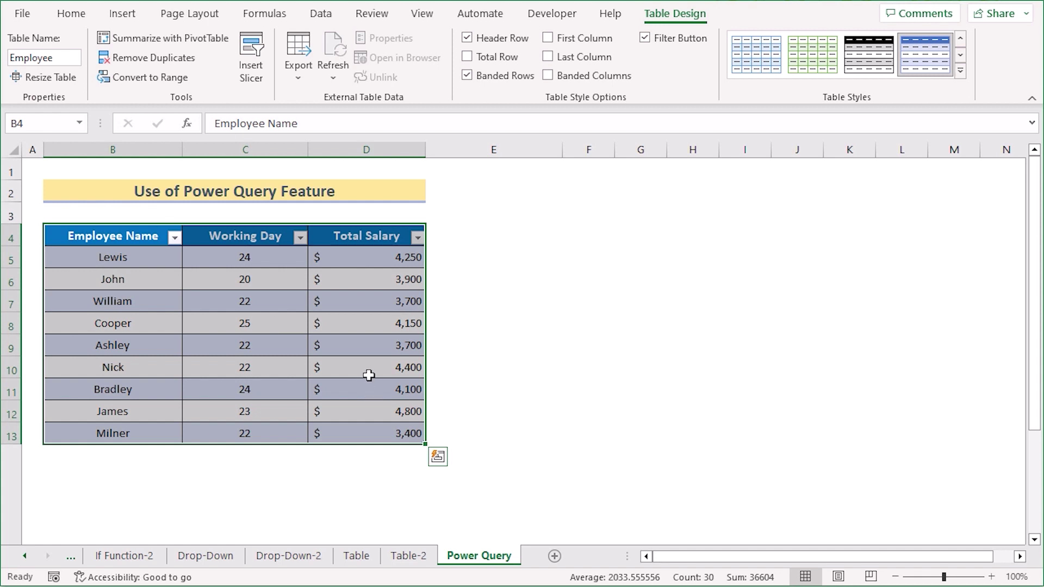
Open the Employee table in the Power Query Editor and load the query to a new worksheet.
{"action": "left_click", "coordinate": [332, 13]}
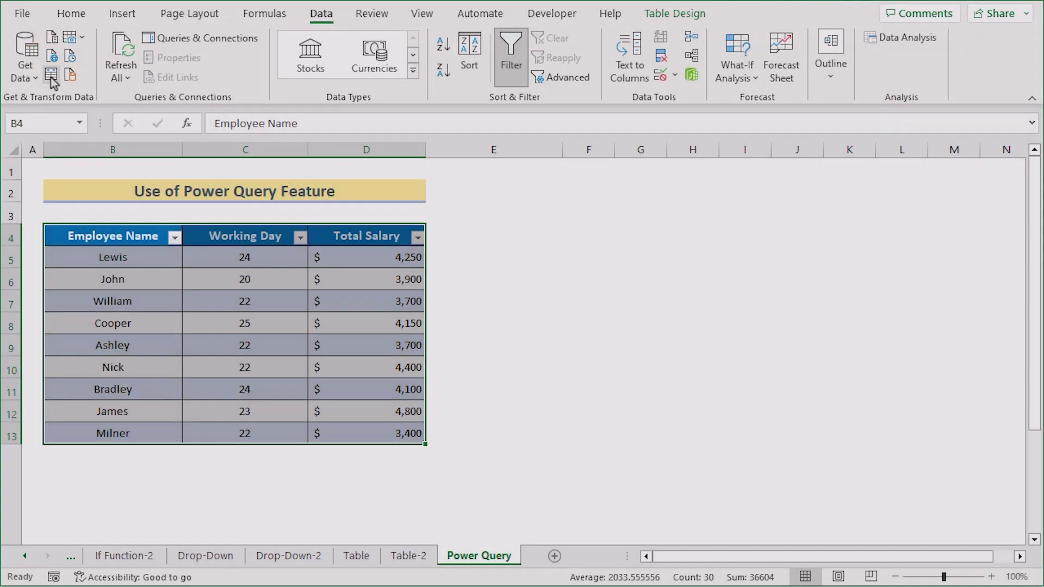
{"action": "left_click", "coordinate": [50, 77]}
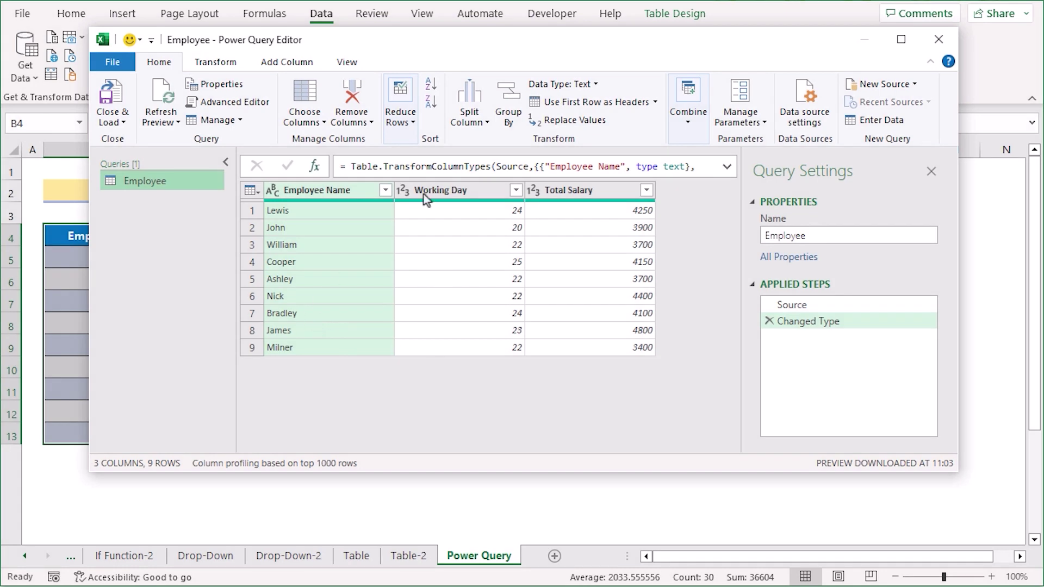
{"action": "left_click", "coordinate": [110, 98]}
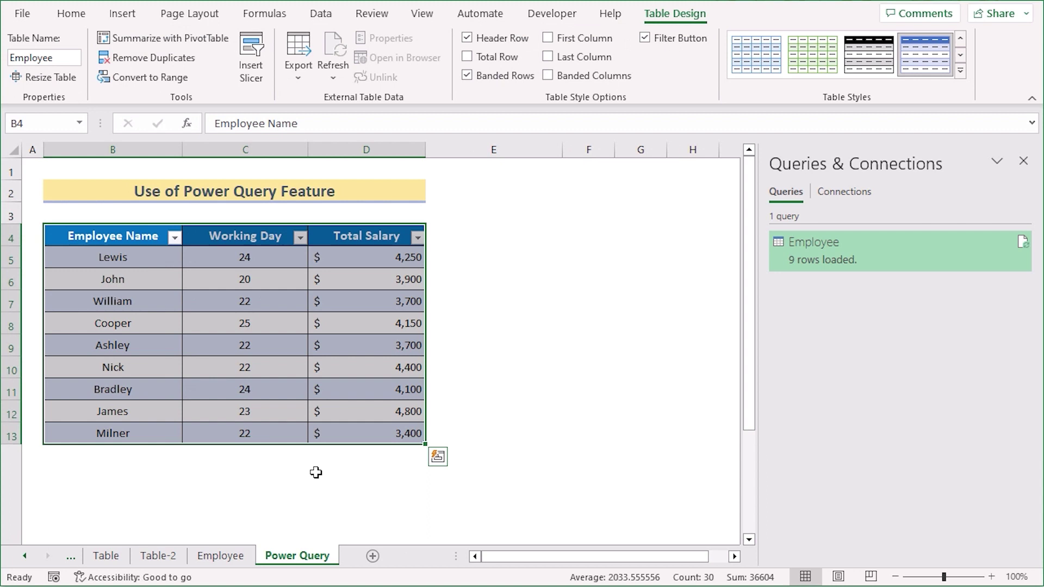
Clear the Working Day values in C9:C13 on the Power Query sheet and refresh the loaded table on the Employee sheet.
{"action": "left_click", "coordinate": [272, 276]}
{"action": "left_click", "coordinate": [251, 324]}
{"action": "left_click_drag", "start_coordinate": [257, 346], "coordinate": [258, 430]}
{"action": "key", "text": "Delete"}
{"action": "left_click", "coordinate": [220, 556]}
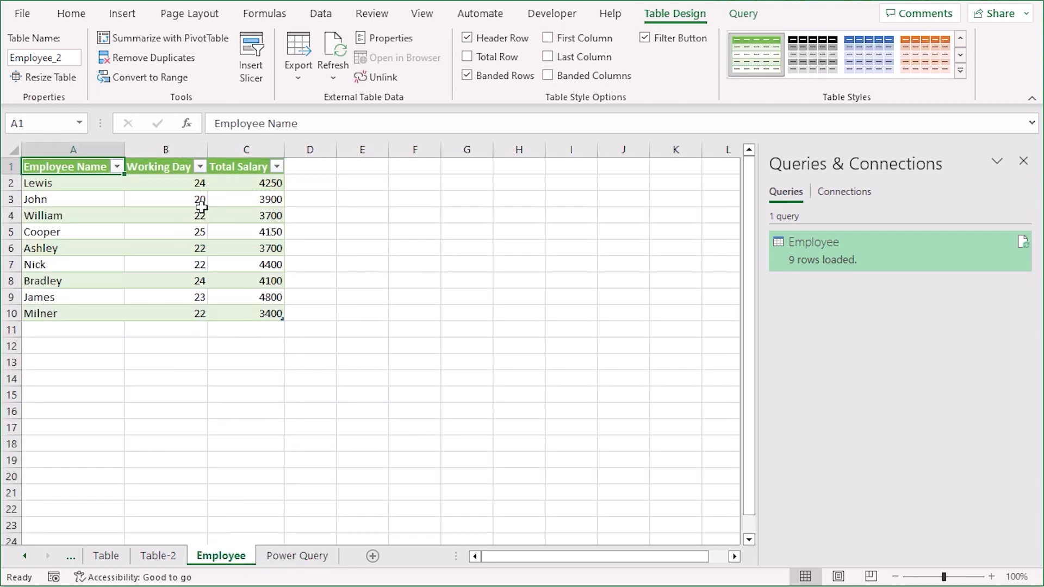
{"action": "left_click", "coordinate": [328, 64]}
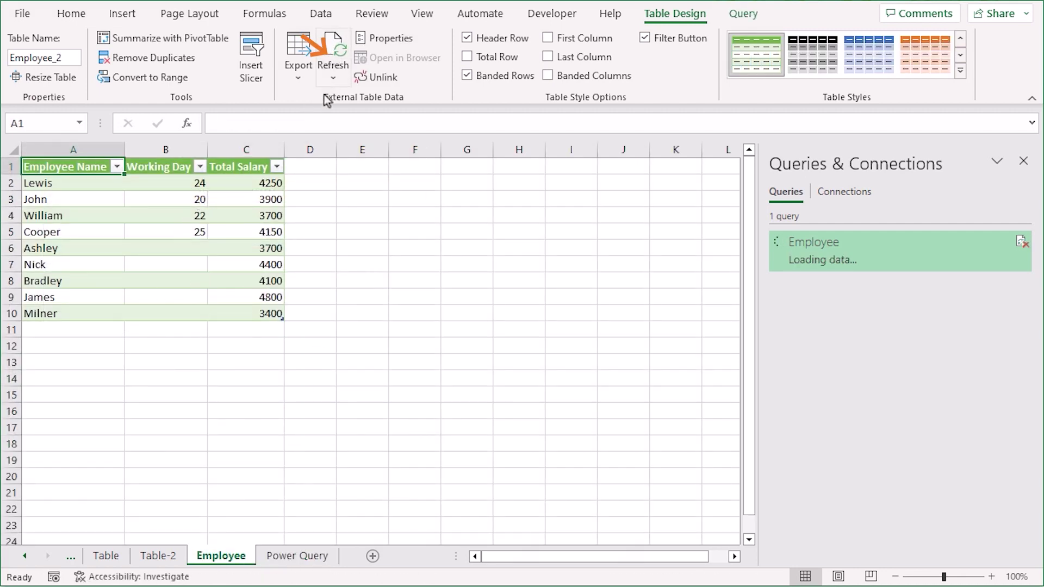